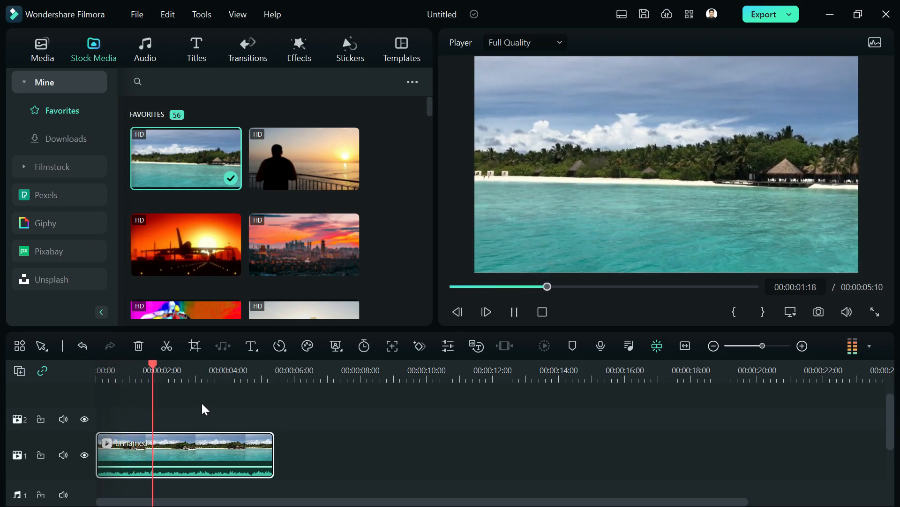
- Stop the beach clip preview and return the playhead to the start
key("space")
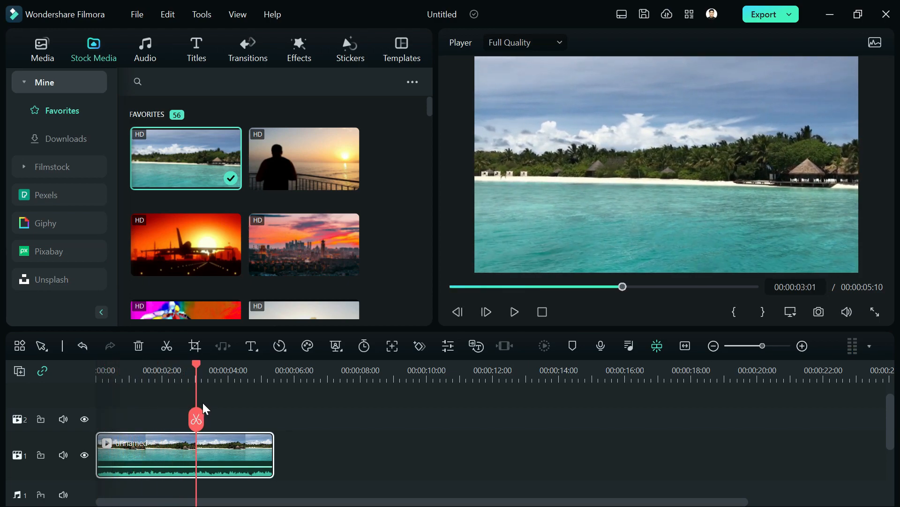
key("Home")
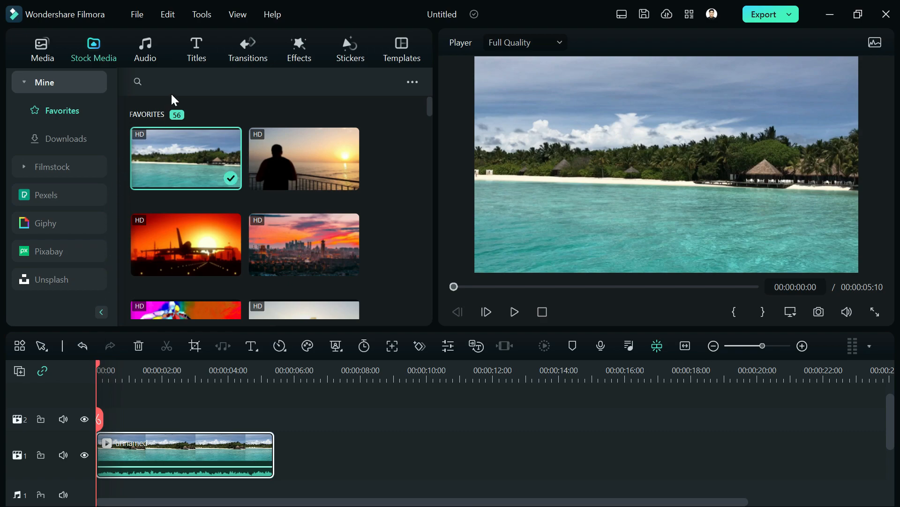
- Place the VFX Text 'Water Summer' title on track 2 above the beach clip
left_click(189, 58)
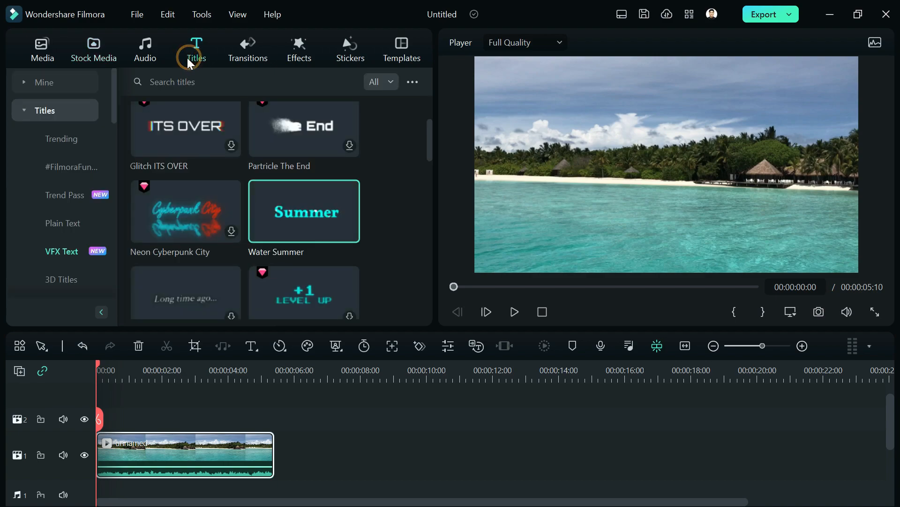
left_click(96, 192)
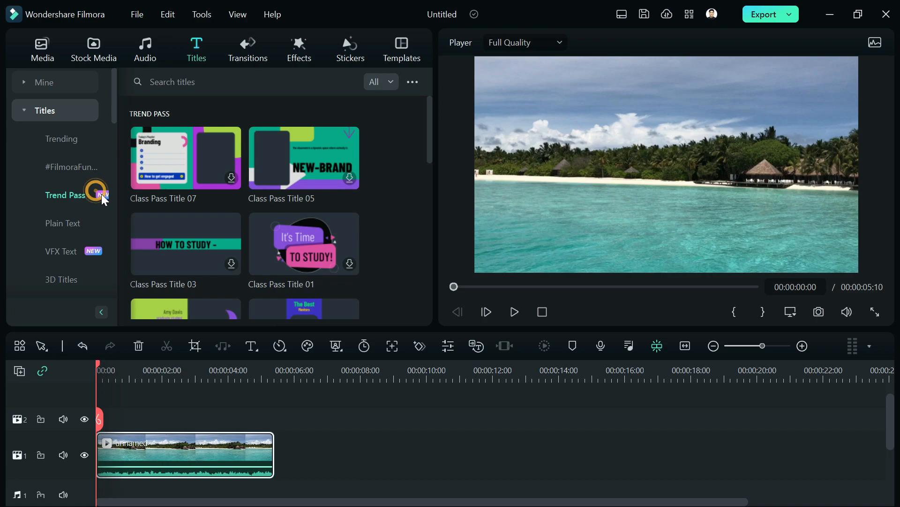
left_click(92, 253)
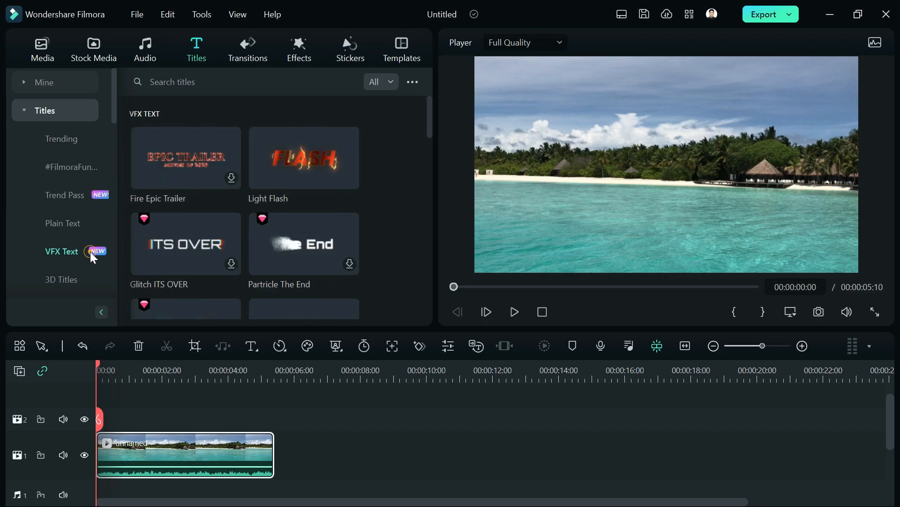
scroll(378, 206, "down", 2)
scroll(378, 206, "down", 2)
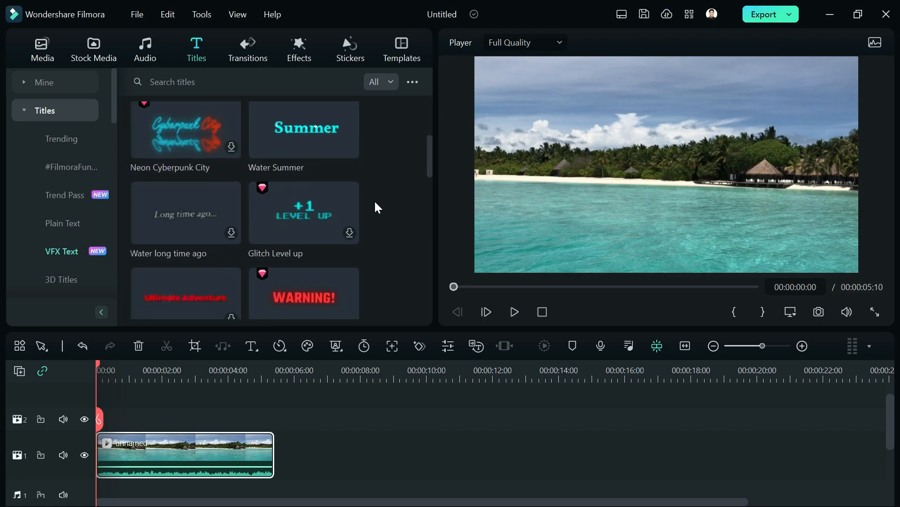
scroll(376, 202, "down", 2)
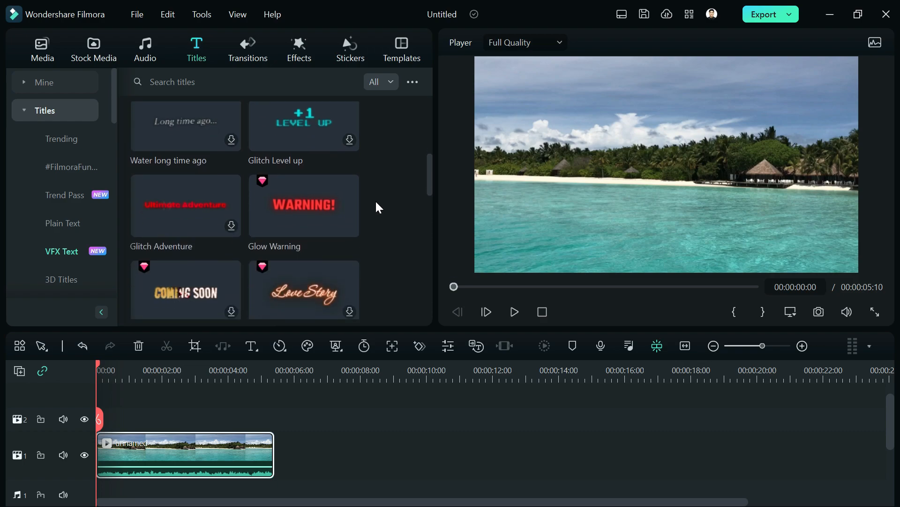
scroll(380, 199, "up", 2)
scroll(381, 205, "up", 2)
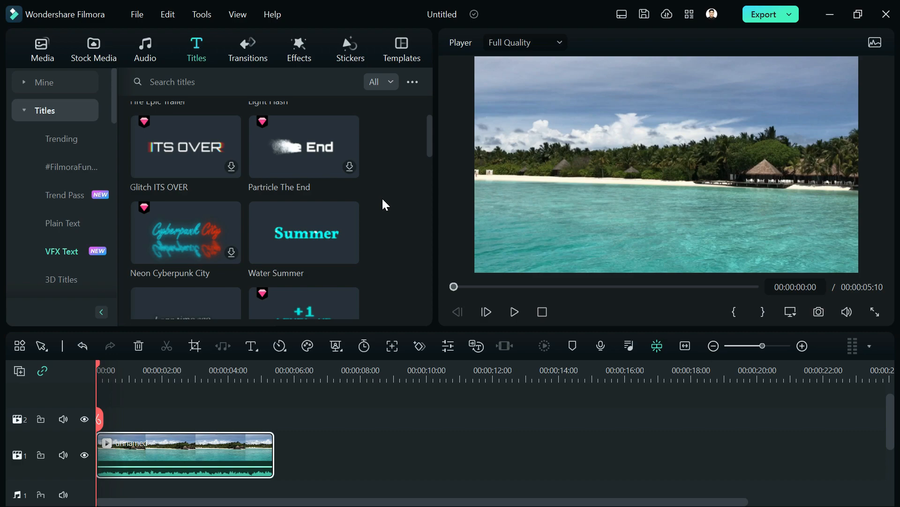
scroll(383, 204, "down", 2)
scroll(384, 204, "up", 3)
scroll(385, 202, "down", 2)
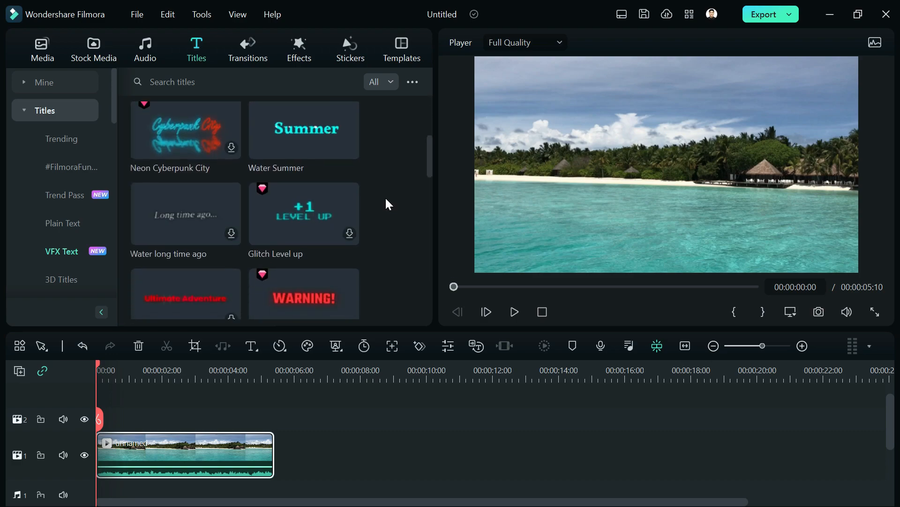
mouse_move(306, 139)
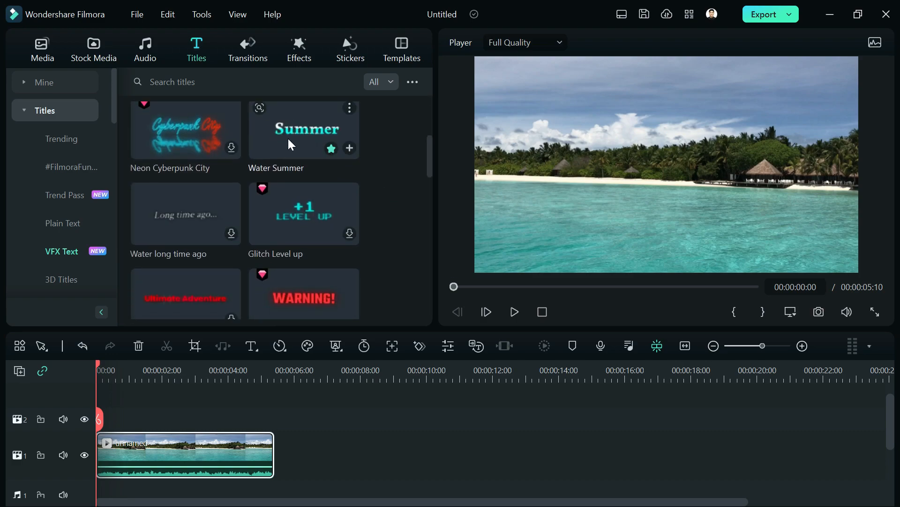
left_click_drag(300, 131, 120, 424)
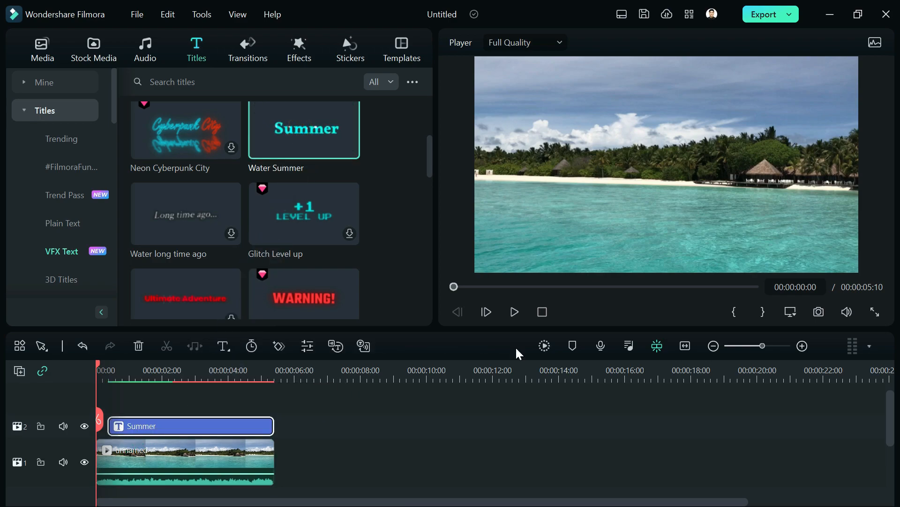
- Preview the Summer title over the beach clip, then bring up the Transitions library
key("space")
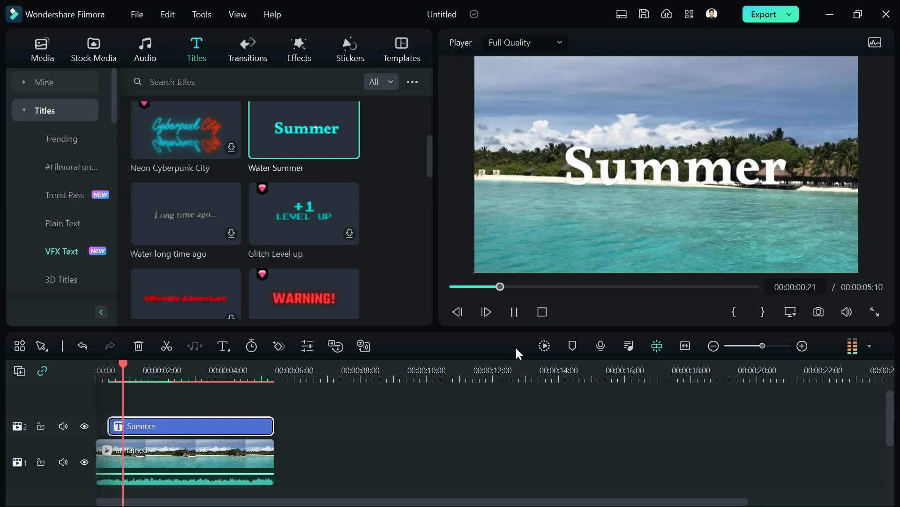
key("space")
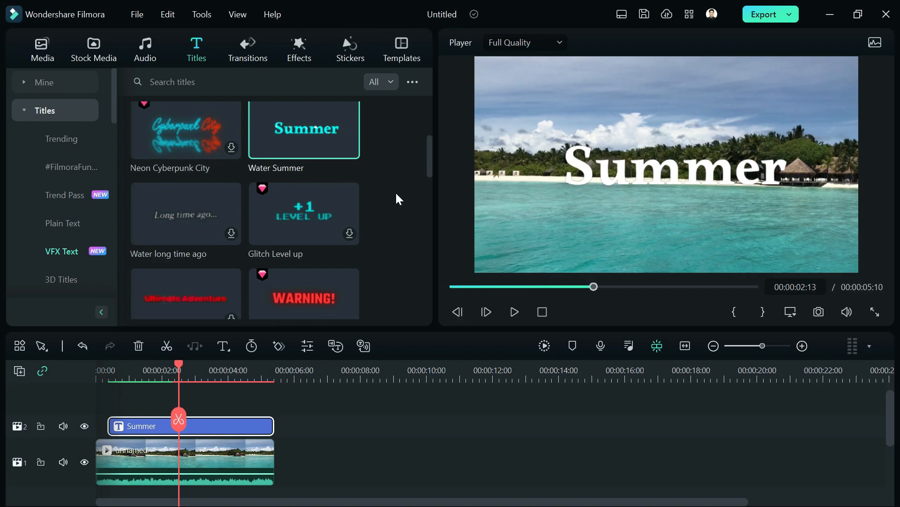
left_click(262, 53)
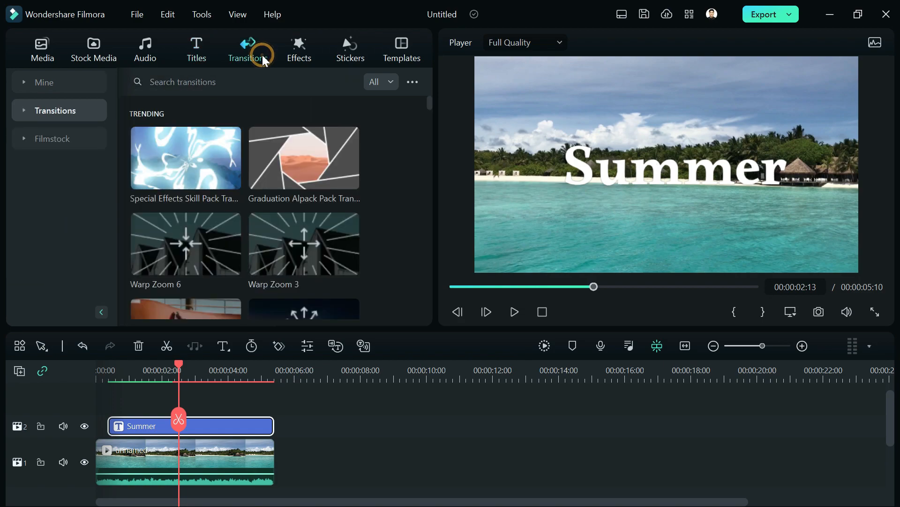
- Add the favourite bubble intro transition at the clip's start and Vacation Vibes at its end
left_click(64, 79)
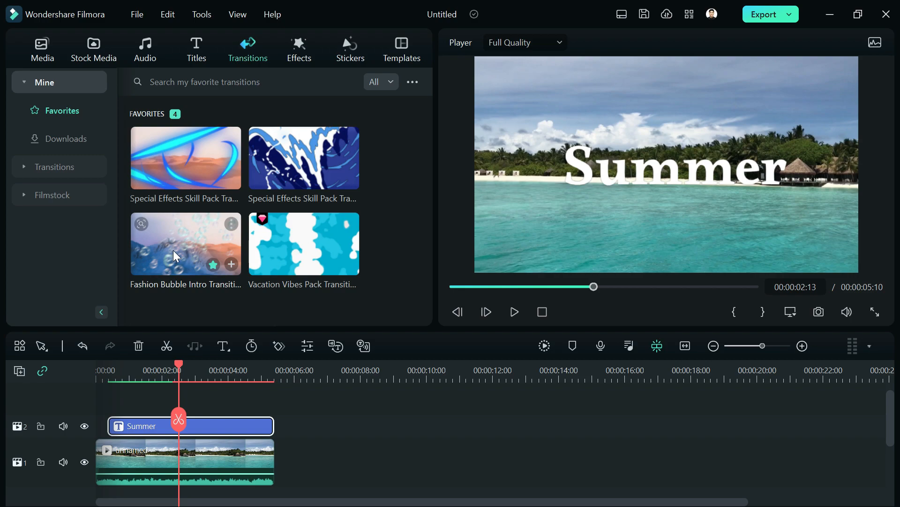
left_click_drag(179, 244, 108, 459)
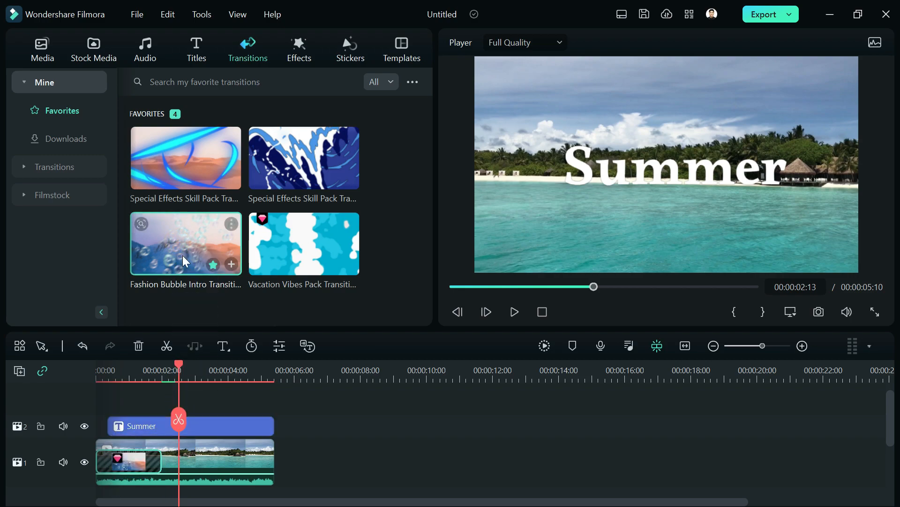
left_click(306, 249)
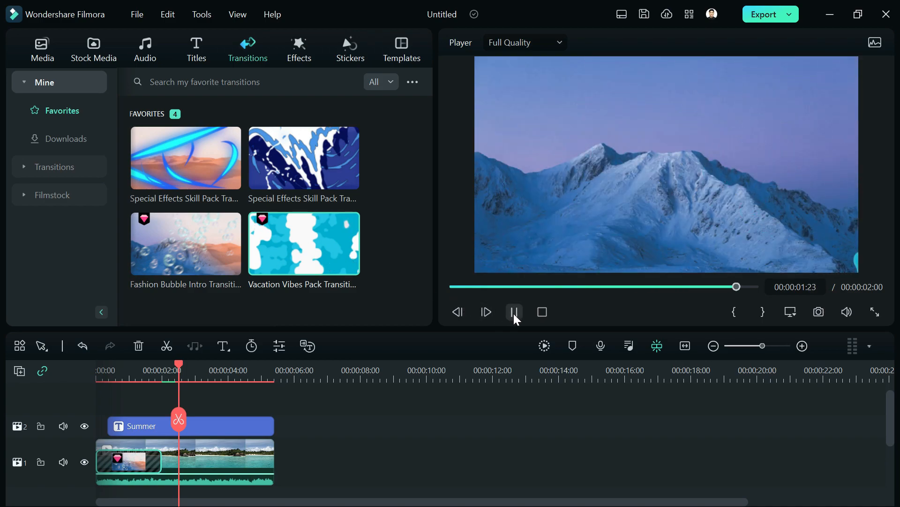
left_click(514, 312)
mouse_move(292, 260)
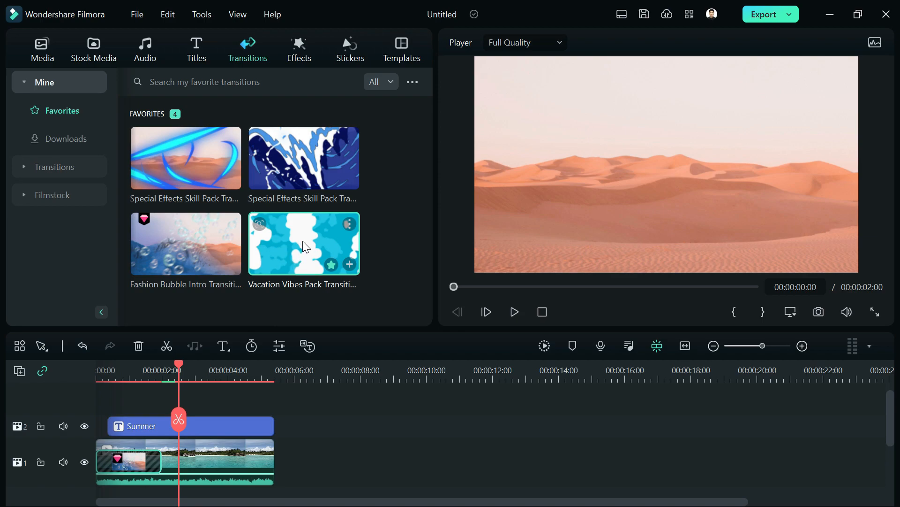
mouse_move(304, 237)
left_mouse_down()
mouse_move(314, 296)
mouse_move(277, 464)
left_mouse_up()
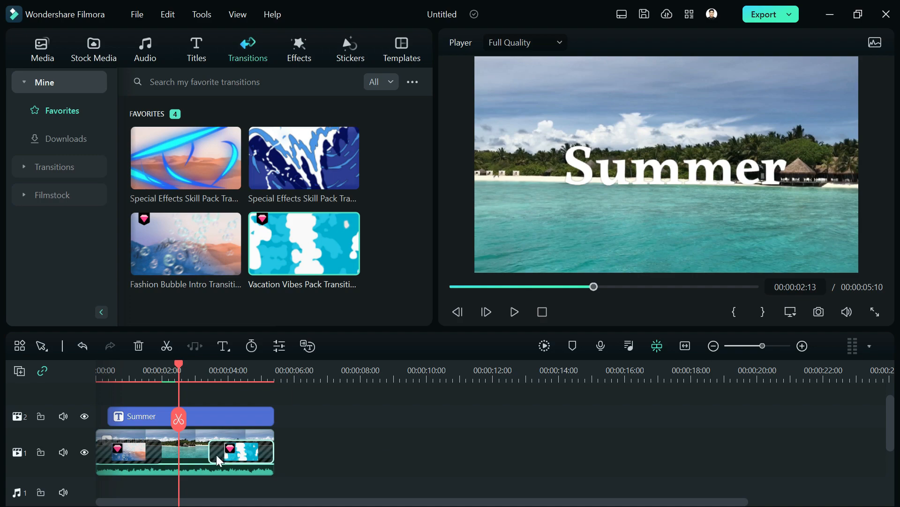
- Shorten both the Vacation Vibes and bubble intro transitions by trimming their edges
left_click_drag(216, 454, 243, 456)
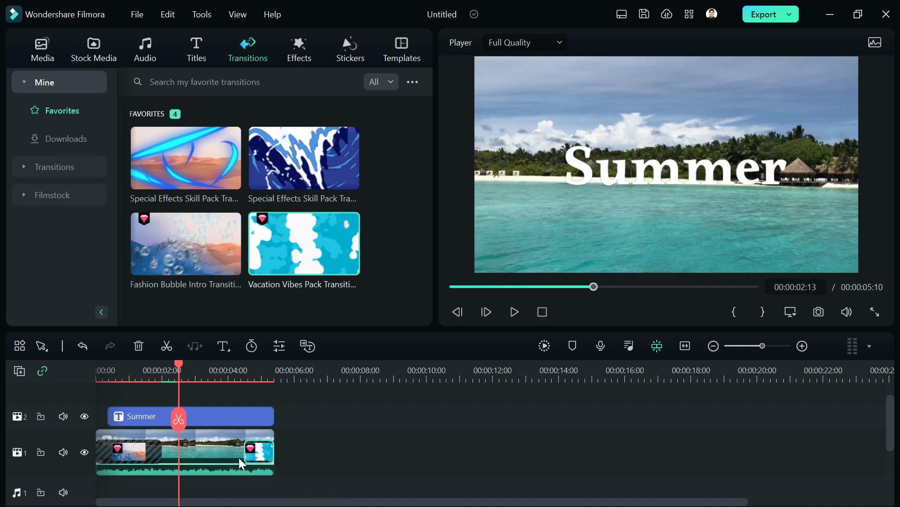
left_click_drag(161, 455, 133, 455)
left_click(254, 457)
left_click_drag(249, 454, 240, 453)
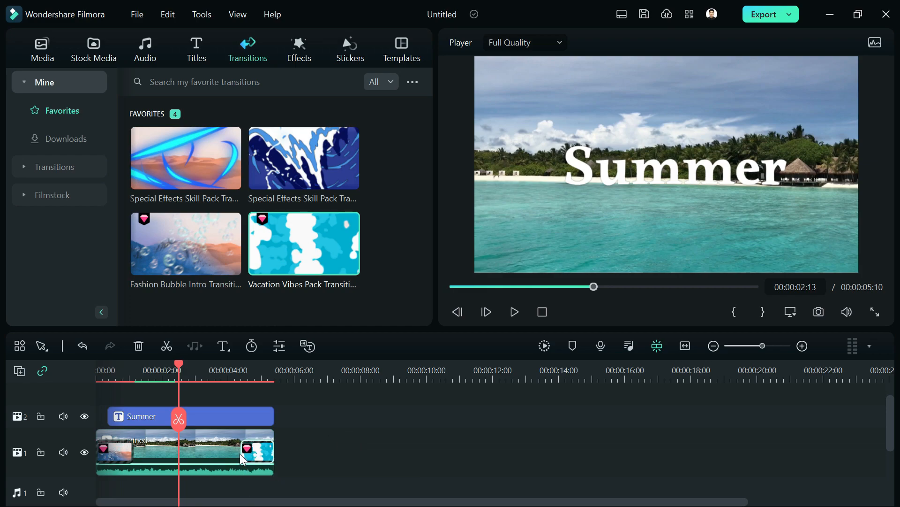
left_click(218, 416)
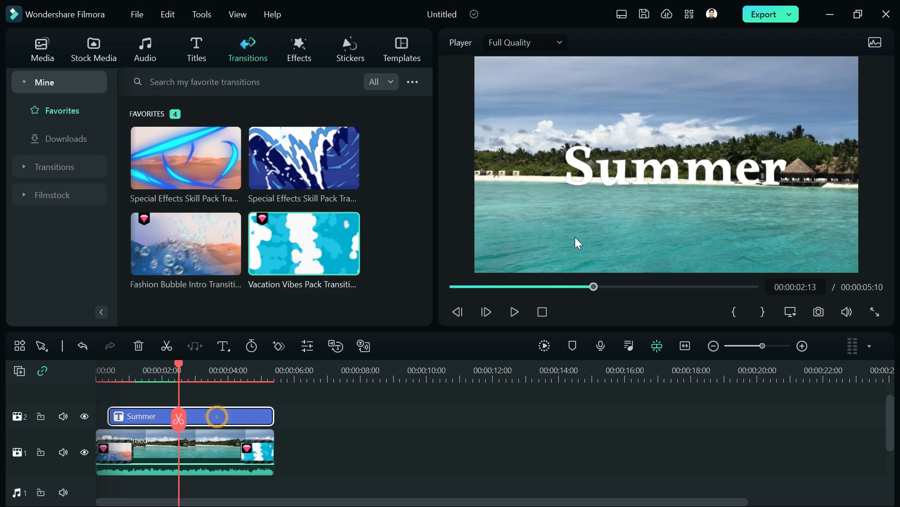
- Change the title text to 'Summer Vlog', centre-aligned, at font size 150
double_click(684, 176)
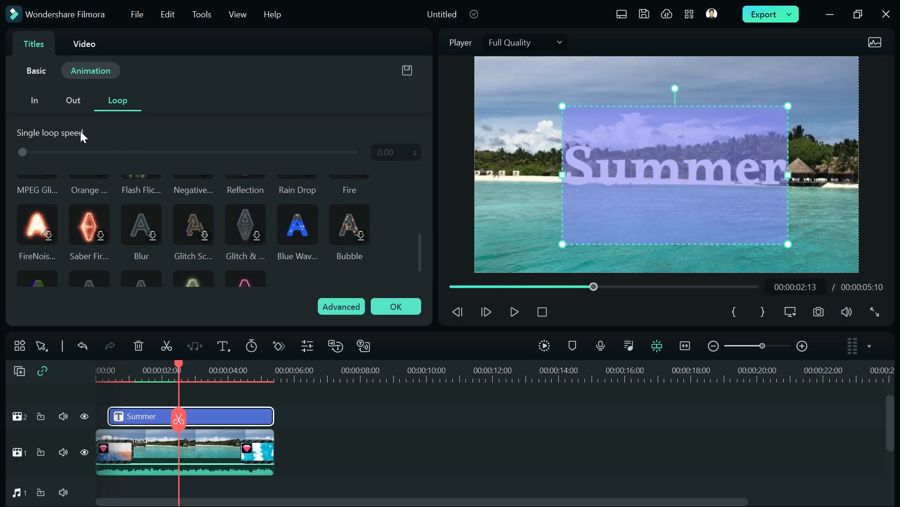
left_click(36, 74)
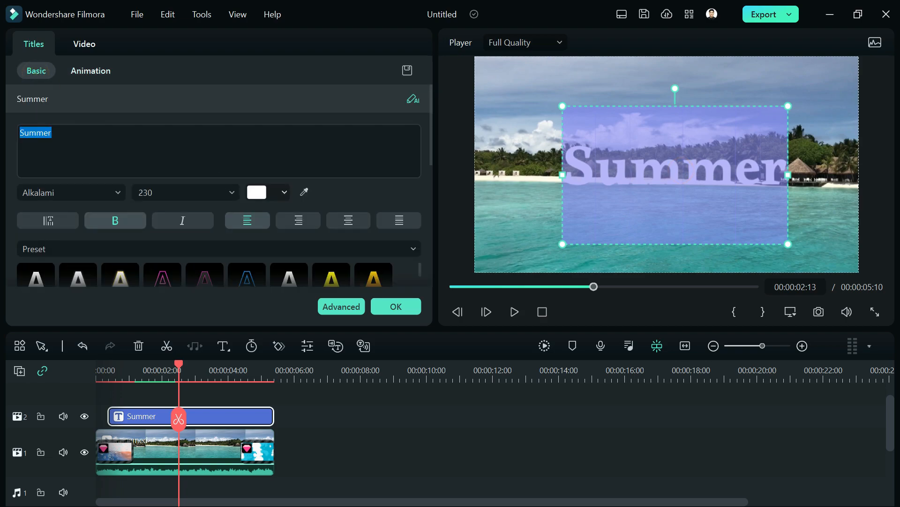
left_click(113, 146)
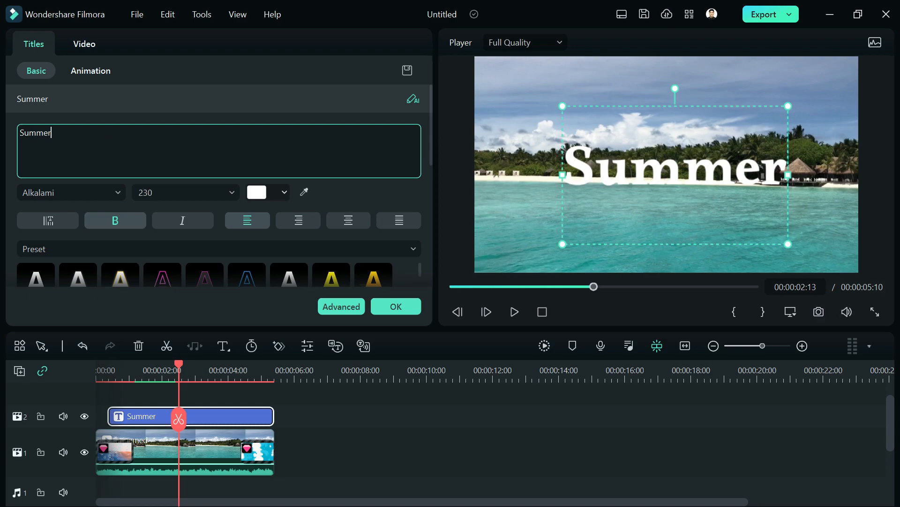
type("Vlo")
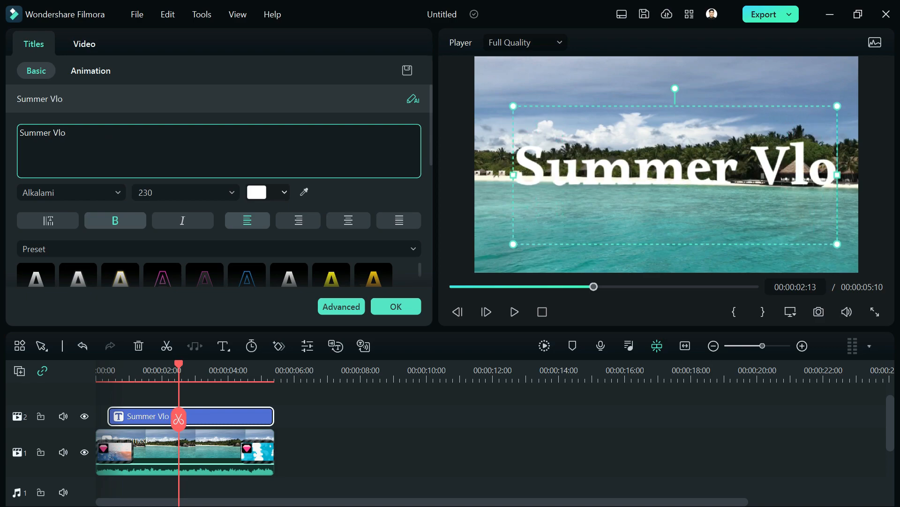
type("g")
left_click(347, 222)
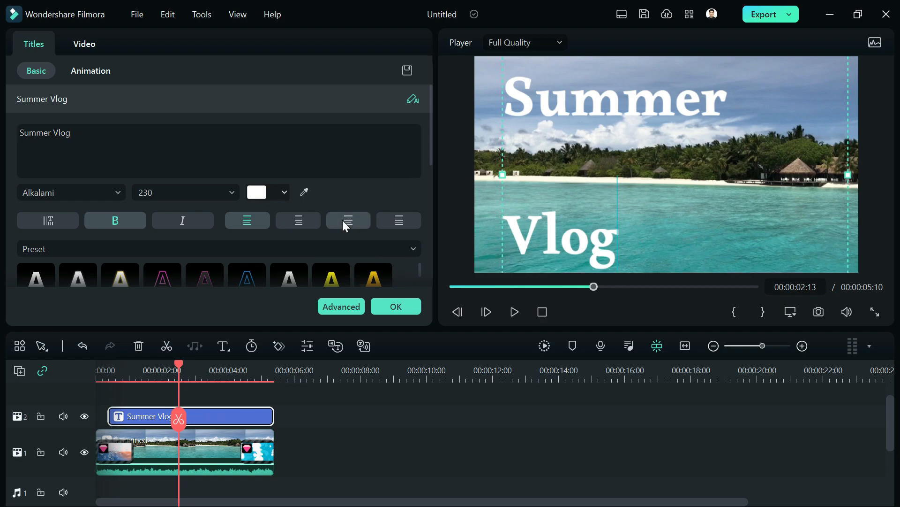
left_click(226, 192)
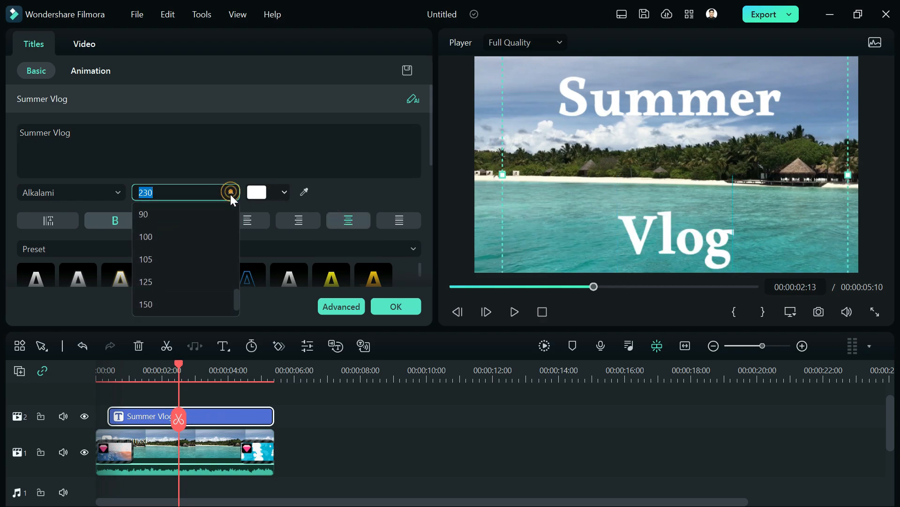
left_click(203, 304)
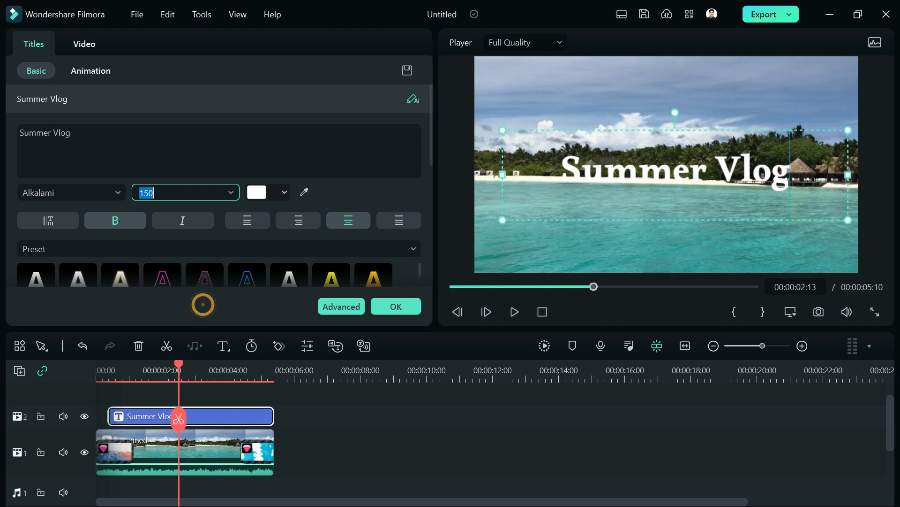
- Nudge the title up and left, rewind to the start, and render the timeline preview
left_click_drag(639, 217, 632, 207)
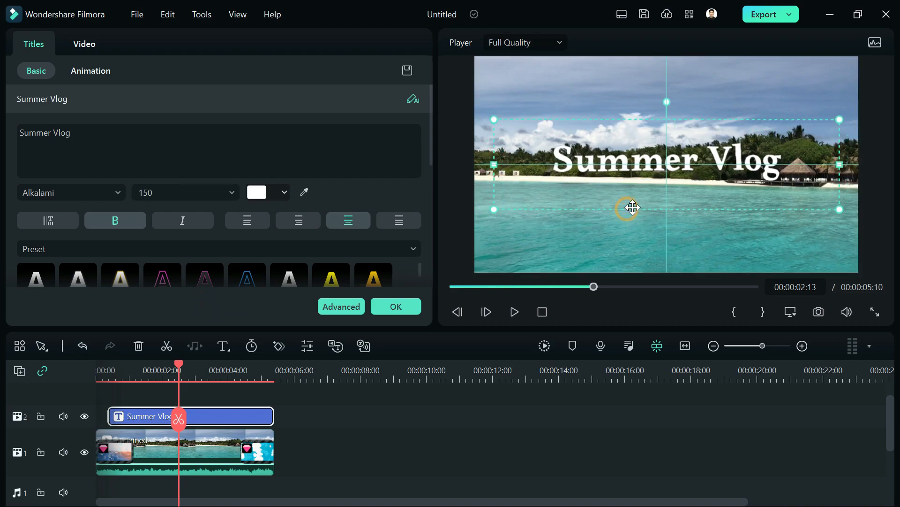
left_click(112, 373)
left_click_drag(112, 365, 83, 366)
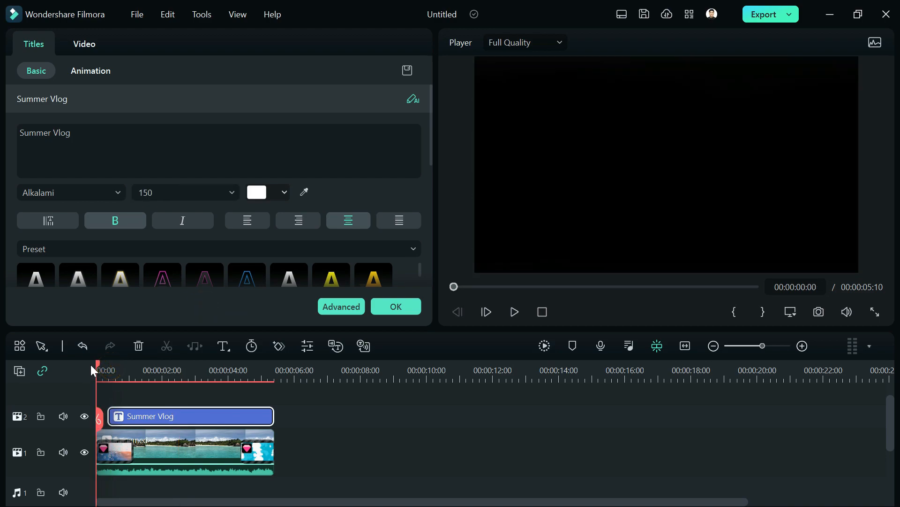
left_click(544, 346)
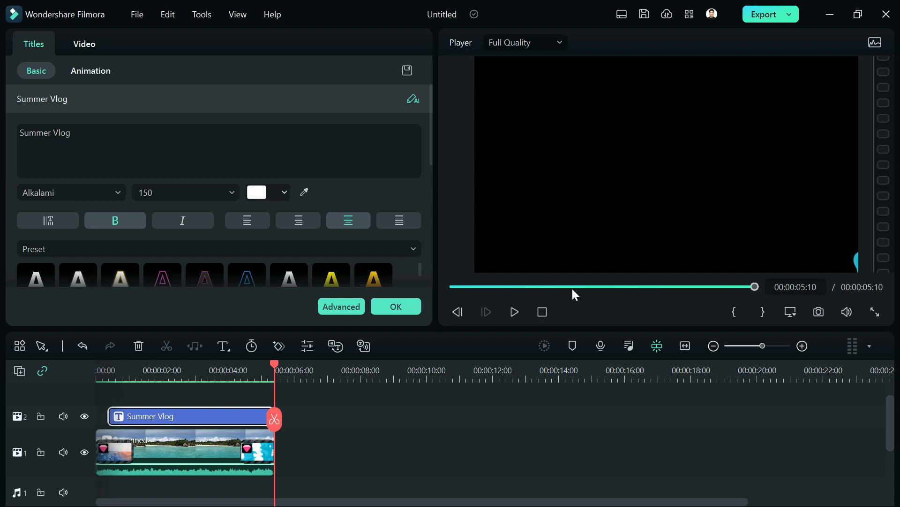
- Trim the Summer Vlog title clip to end at 00:00:04:24 and show its animation settings
left_click_drag(99, 365, 254, 368)
left_click_drag(273, 416, 257, 421)
left_click(105, 373)
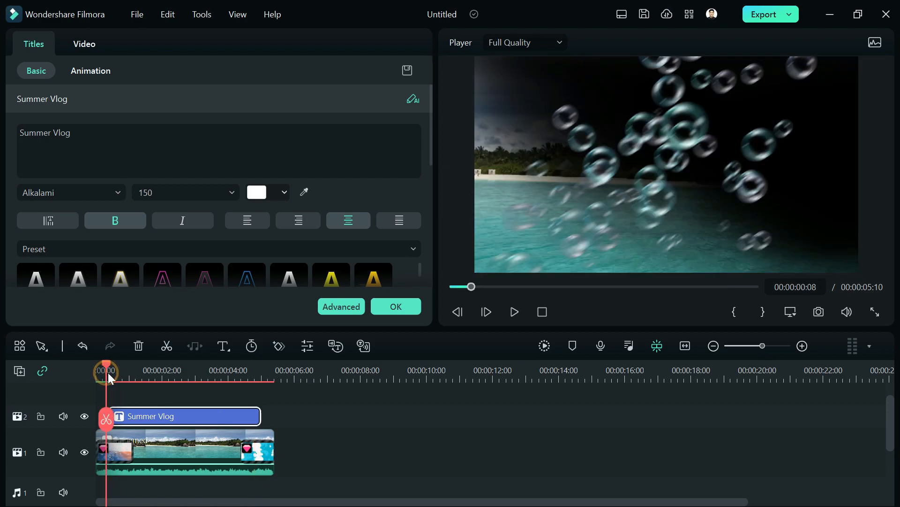
left_click(143, 378)
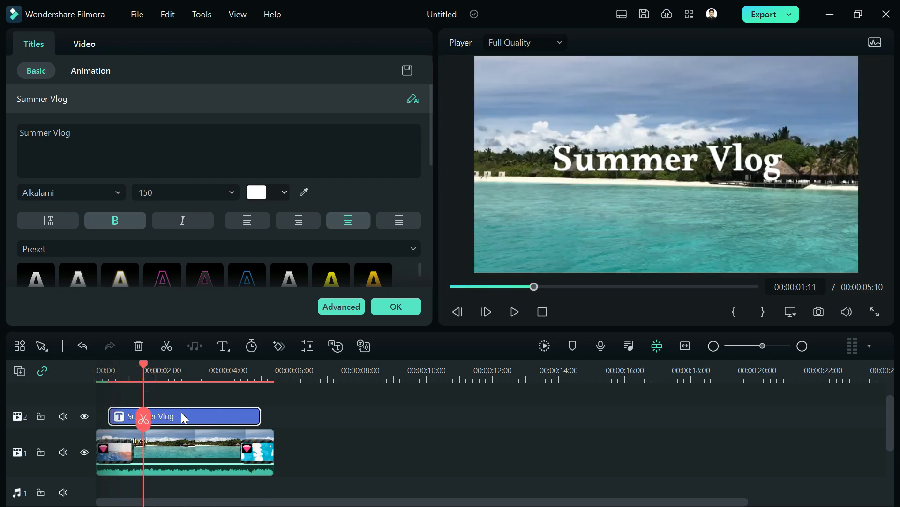
left_click(181, 413)
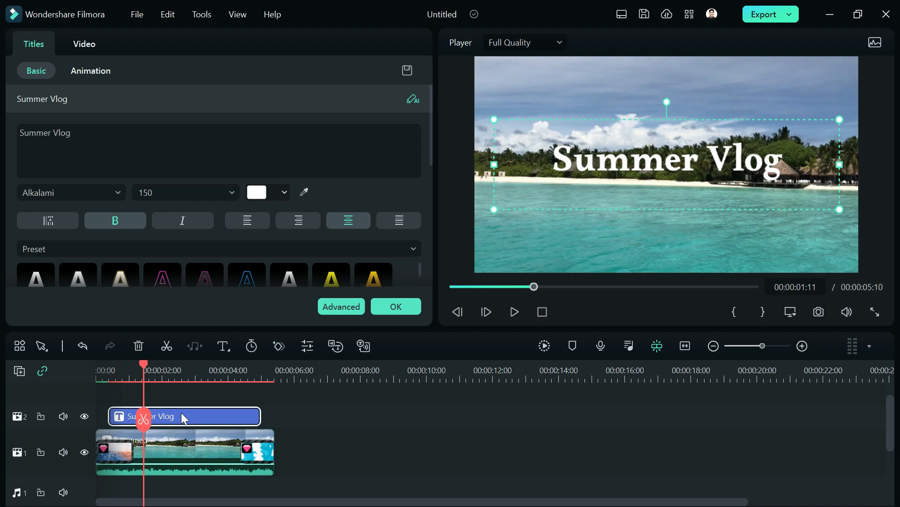
left_click(94, 72)
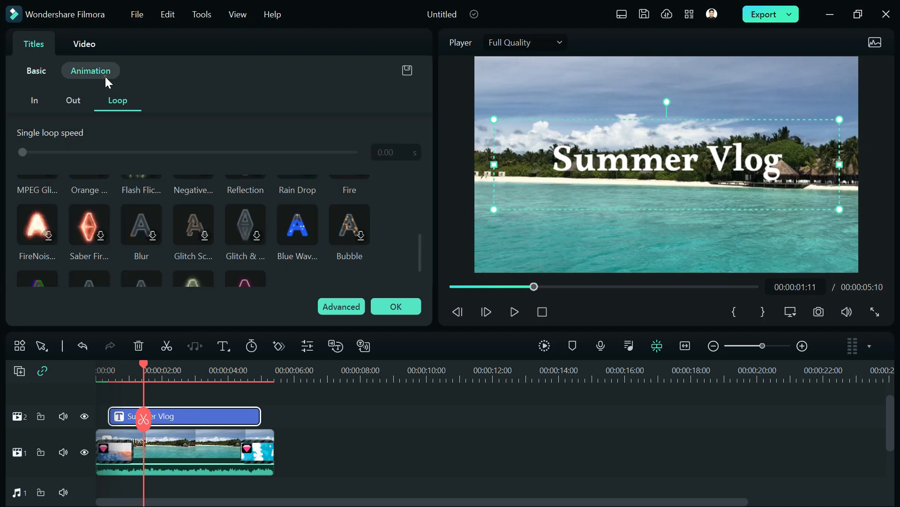
- Give the Summer Vlog title Fade1 in and out animations, preview them, and confirm
left_click(35, 100)
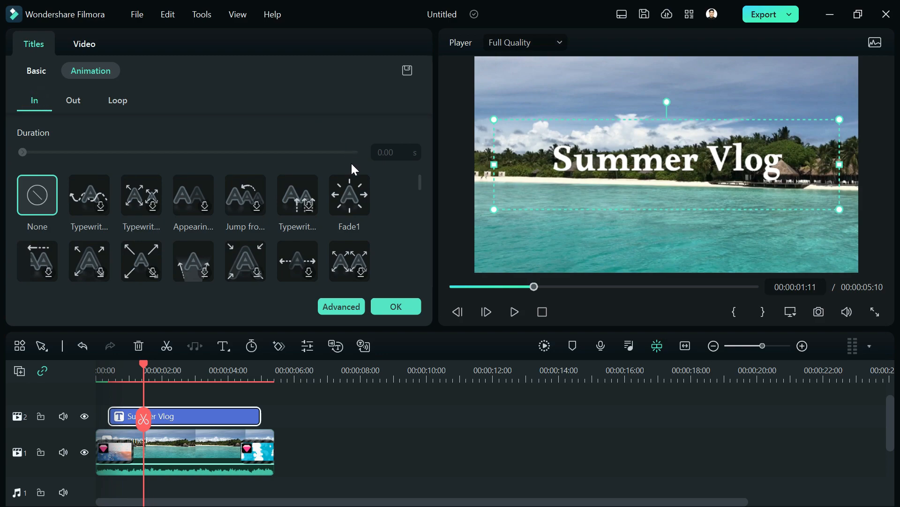
left_click(360, 196)
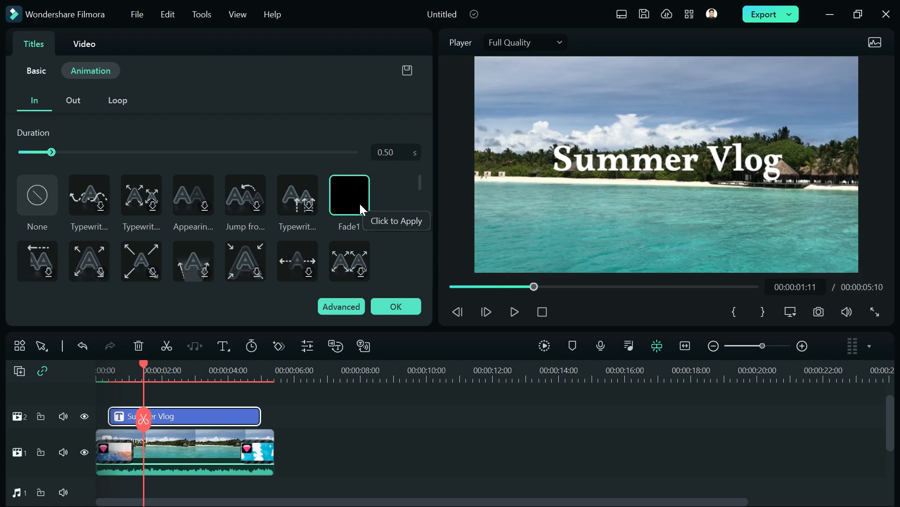
left_click(83, 100)
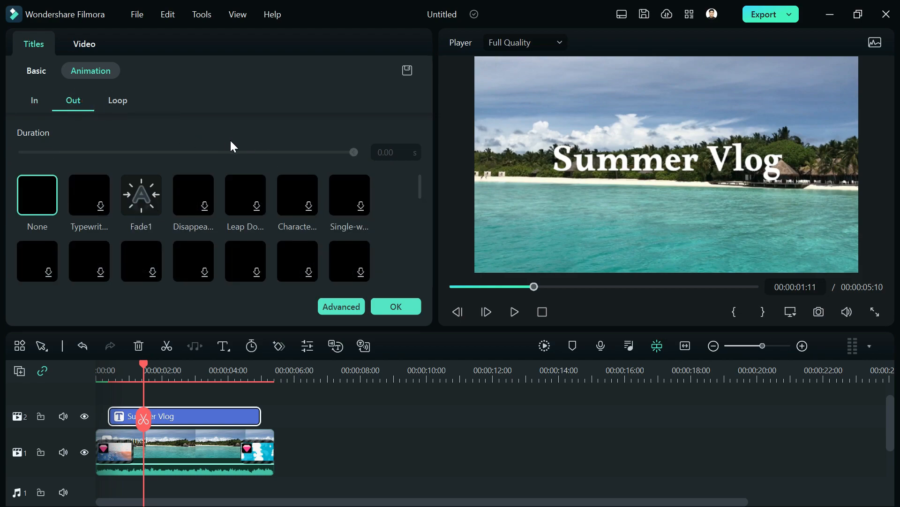
left_click(148, 193)
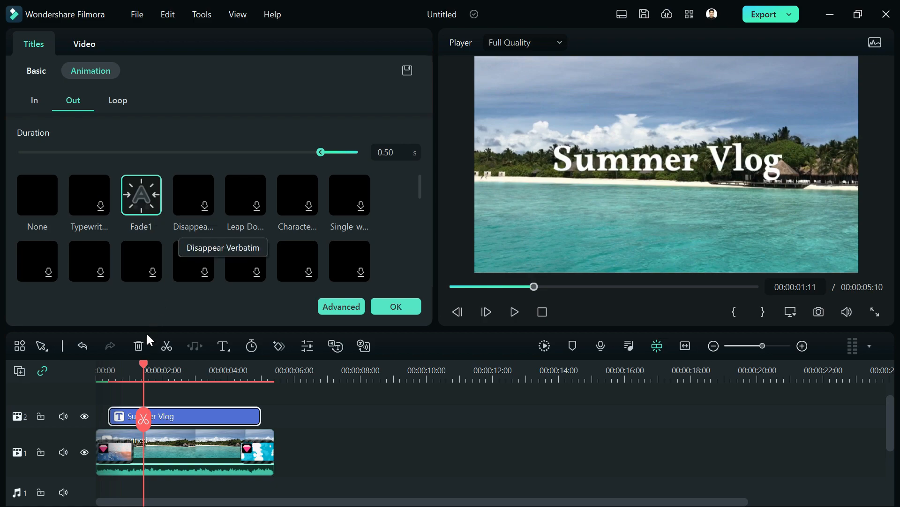
left_click(102, 373)
left_click(514, 311)
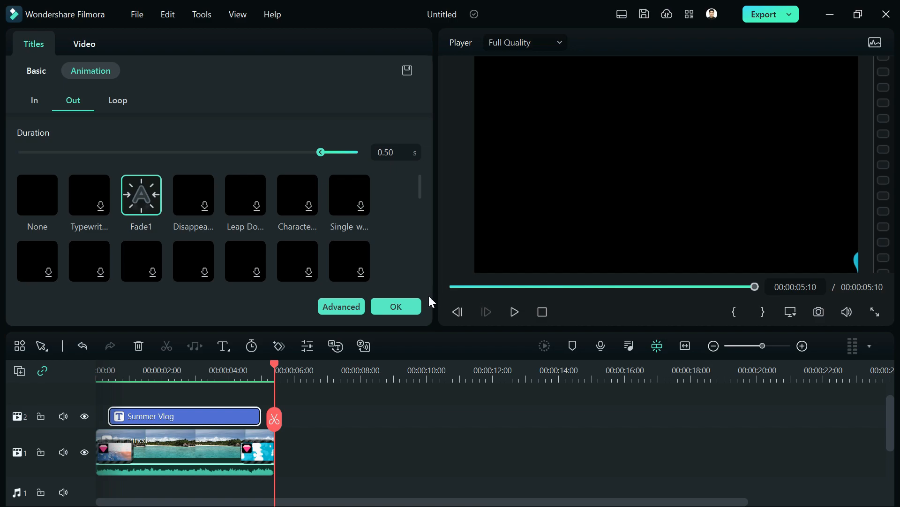
left_click(415, 305)
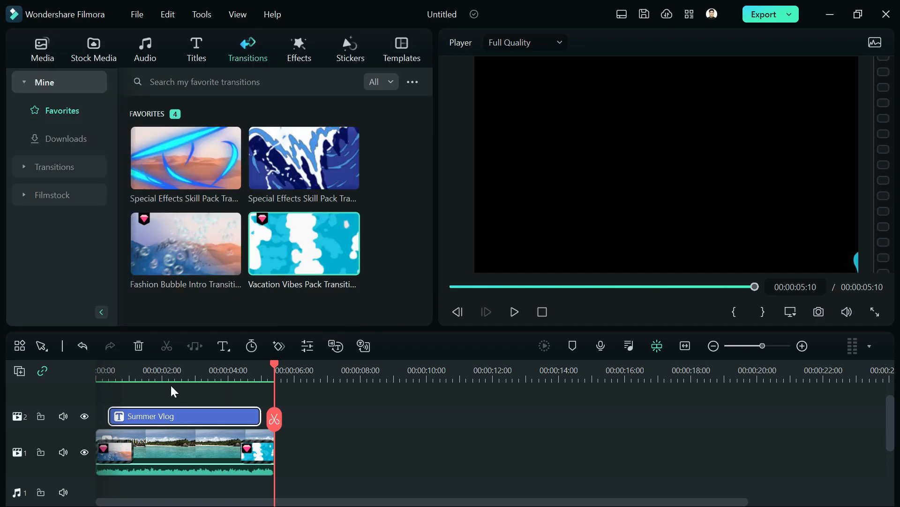
- Detach the beach clip's audio using the Detach Audio command
left_click(152, 374)
left_click(210, 429)
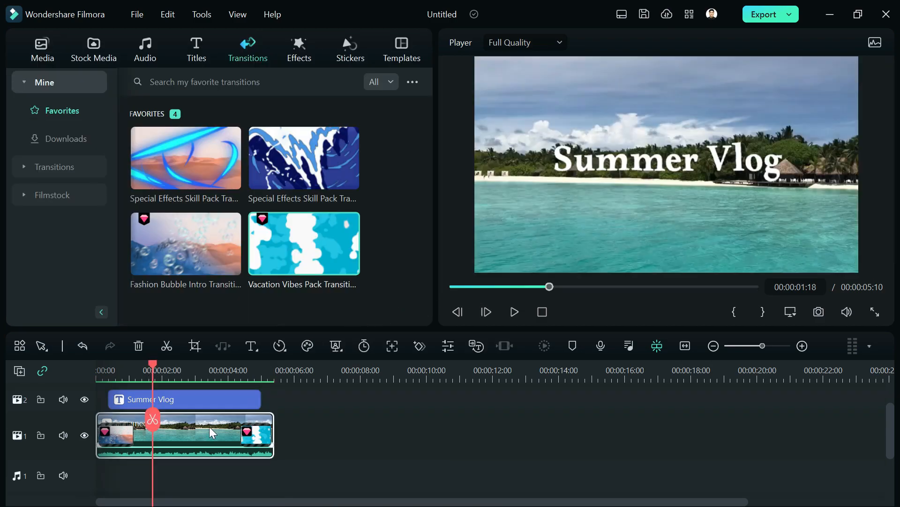
right_click(209, 426)
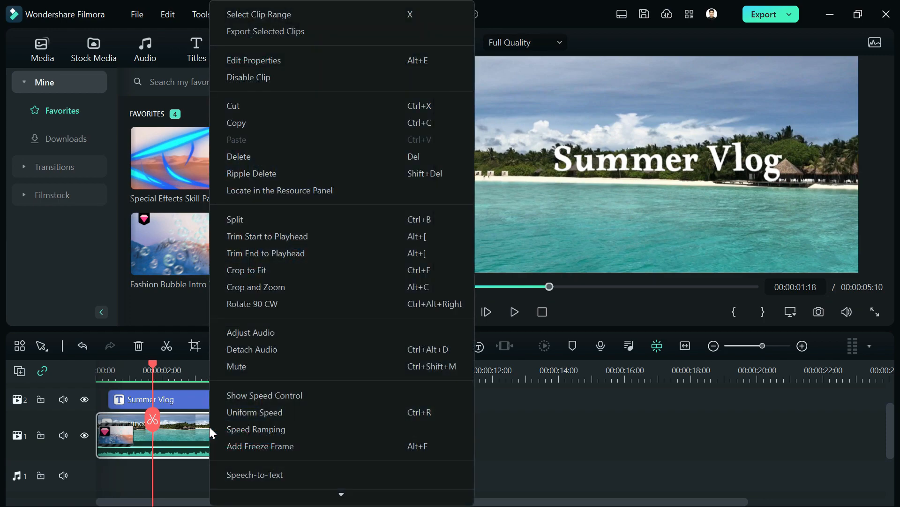
left_click(259, 351)
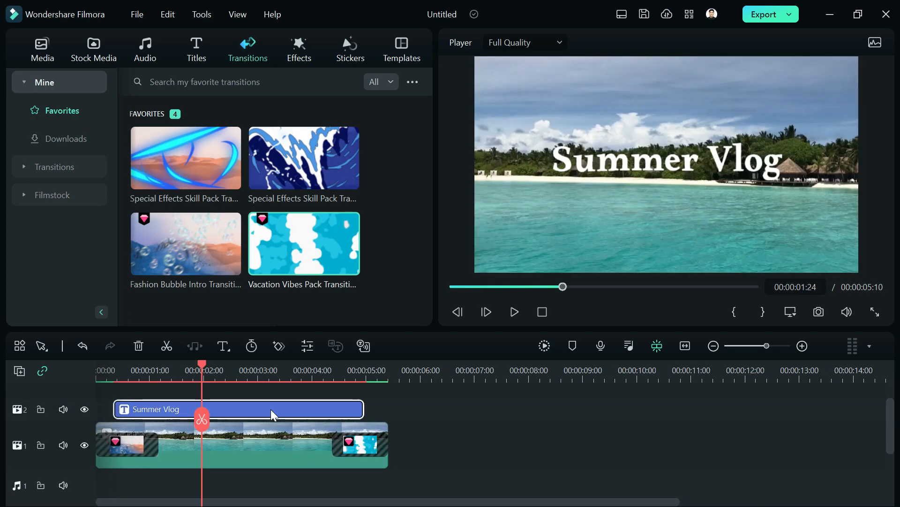
- Apply the Blue Wave loop animation to the Summer Vlog title at 4.20 s loop speed
double_click(271, 409)
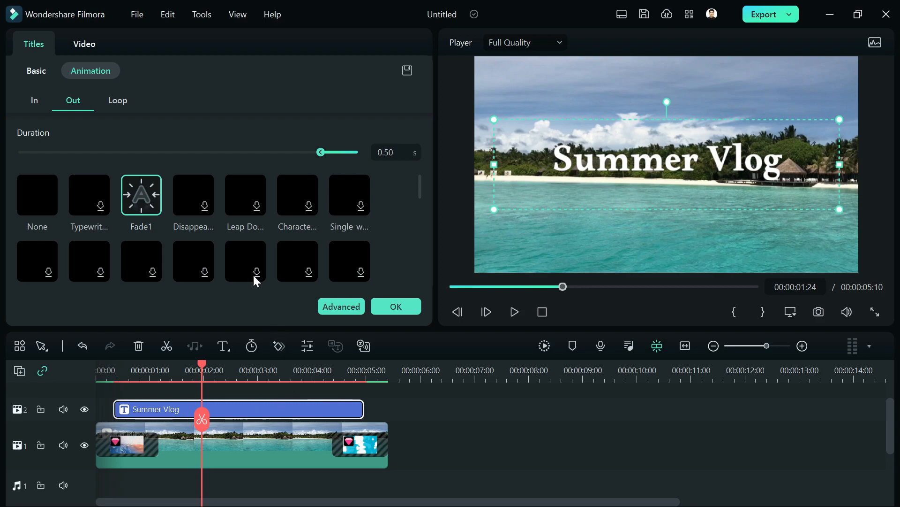
left_click(122, 103)
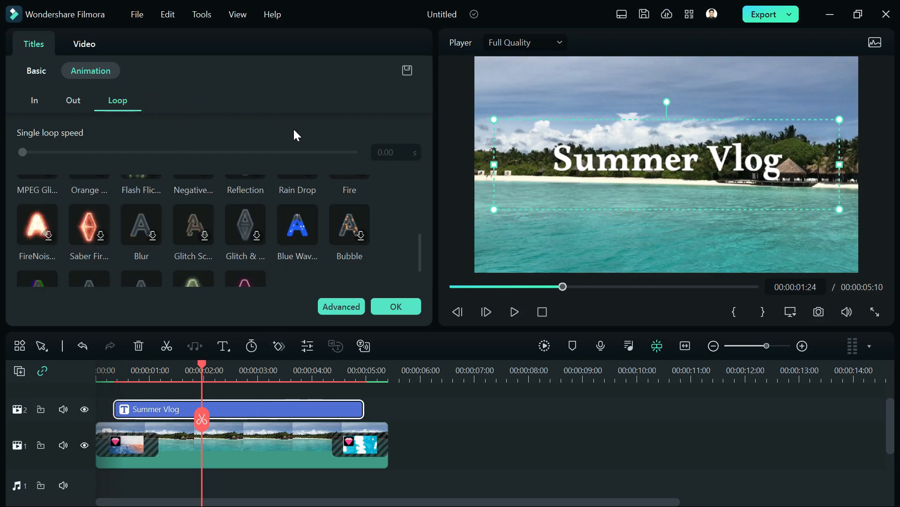
left_click(311, 241)
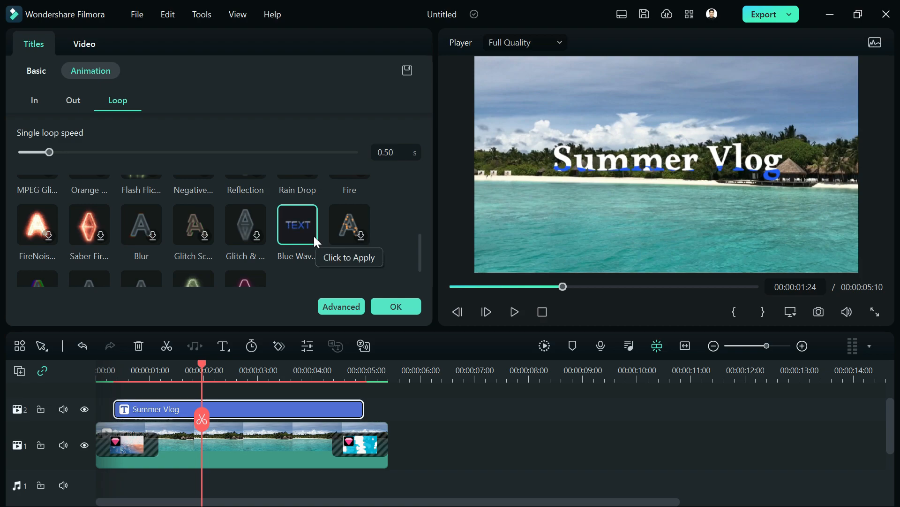
left_click_drag(50, 152, 102, 153)
left_click_drag(135, 157, 304, 161)
left_click_drag(282, 364, 241, 368)
left_click(383, 311)
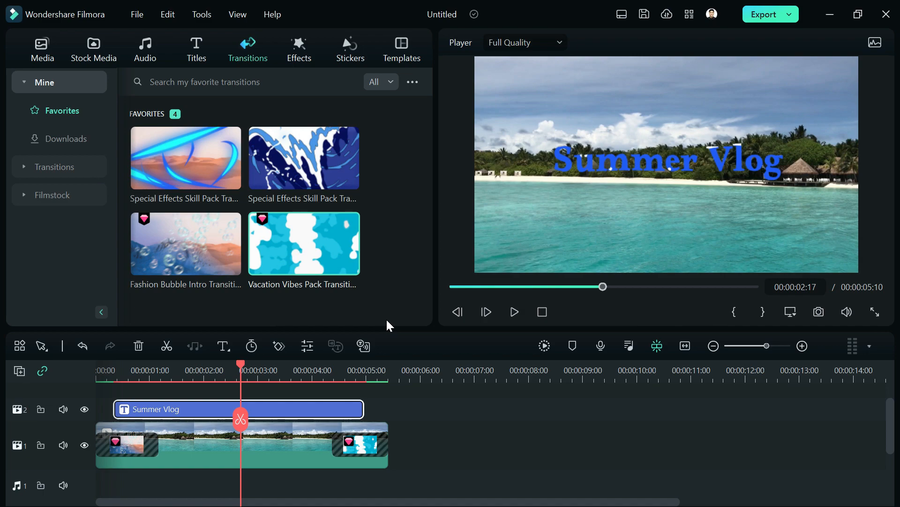
- Rewind the playhead to 00:00:00:00 and switch to the Audio library
scroll(310, 423, "down", 2)
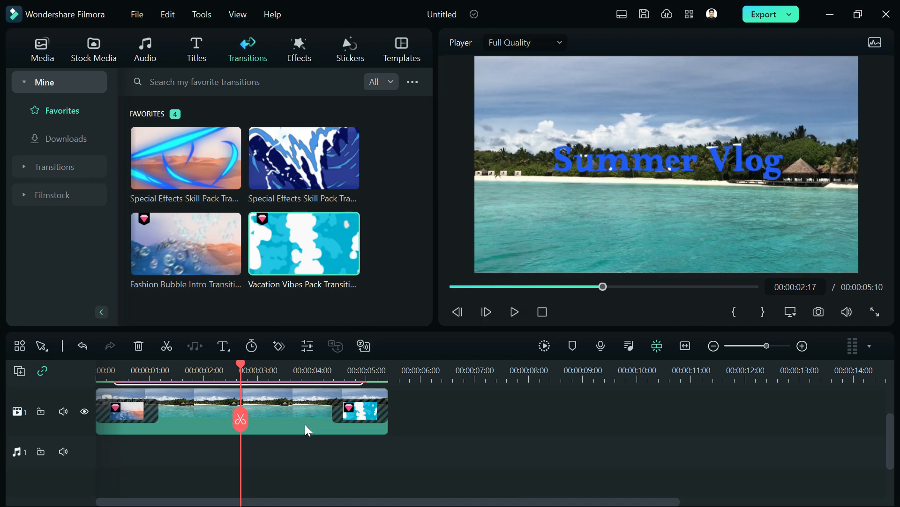
left_click(128, 371)
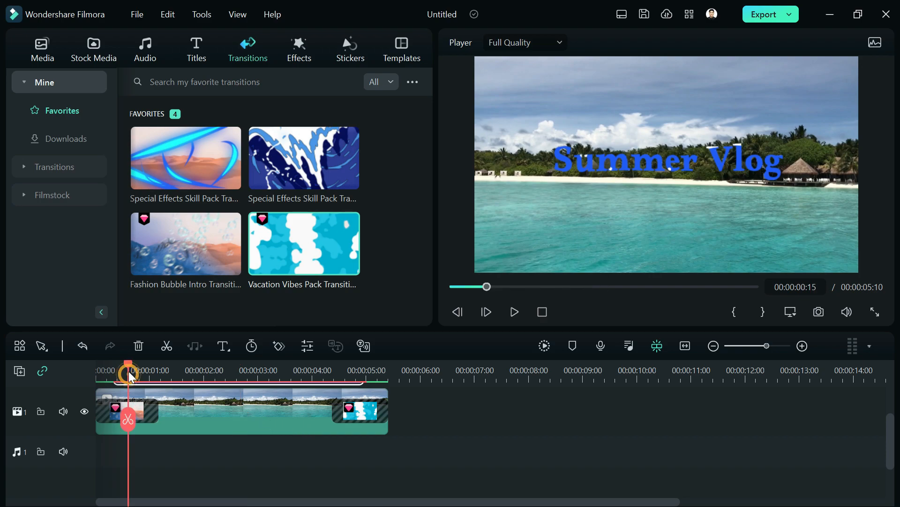
left_click_drag(126, 364, 115, 367)
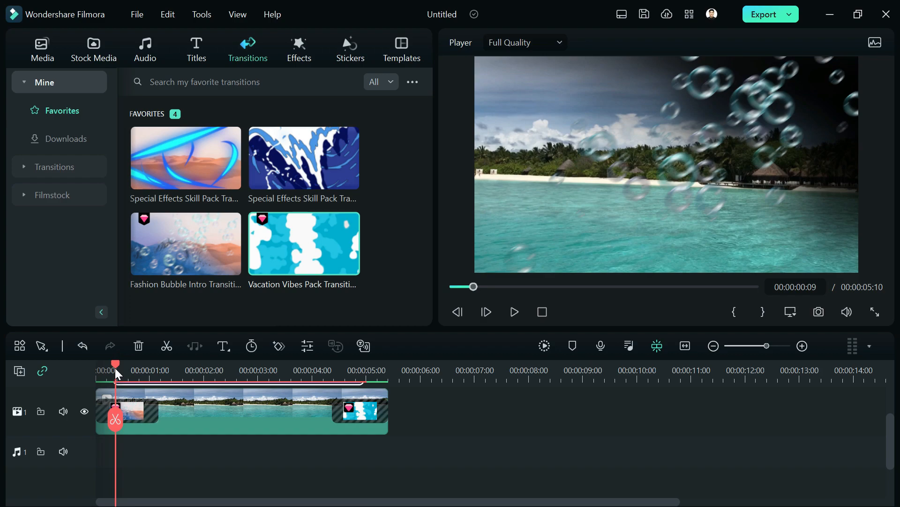
left_click_drag(114, 368, 96, 368)
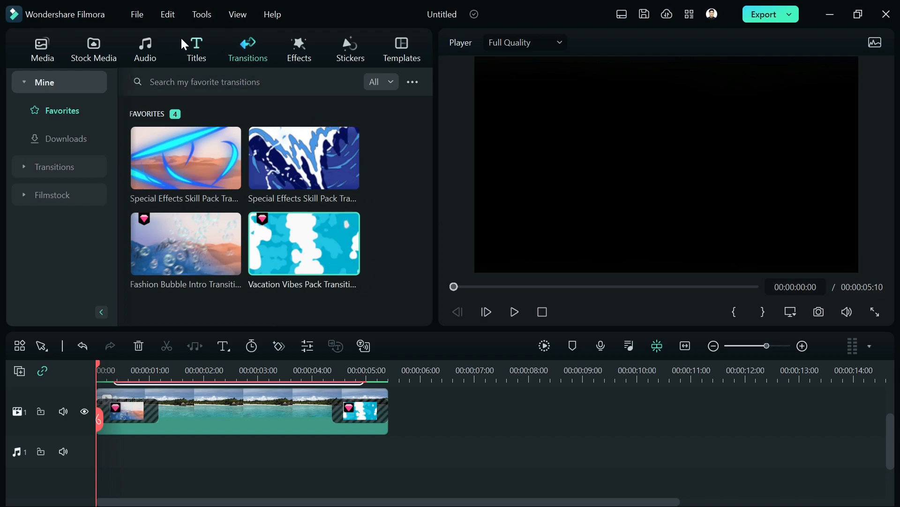
left_click(142, 44)
- Add the Magic Bubble 03 - SFX sound to the audio track at 00:00:00:00 and play it
left_click(59, 139)
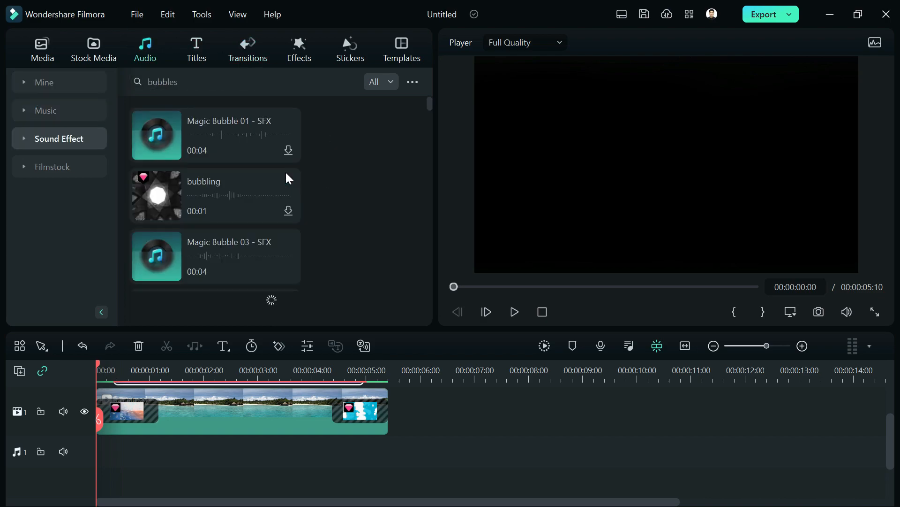
scroll(281, 198, "down", 3)
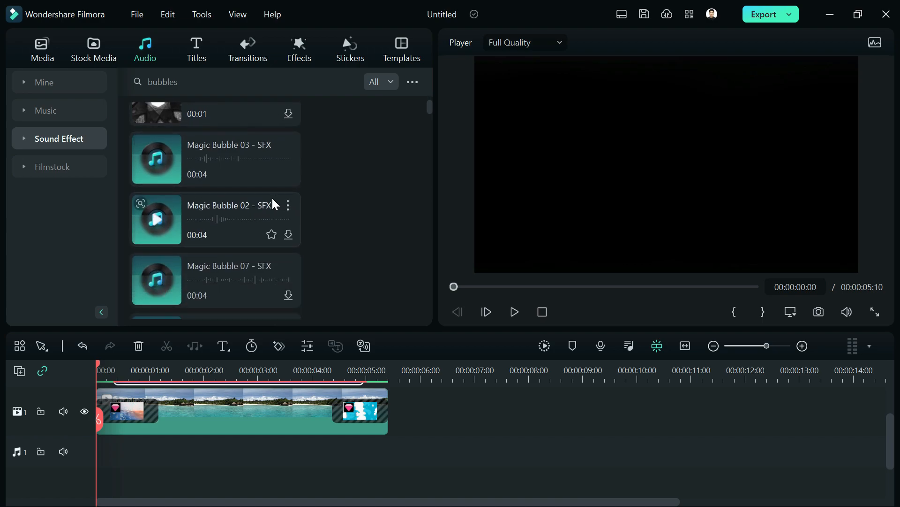
left_click(156, 157)
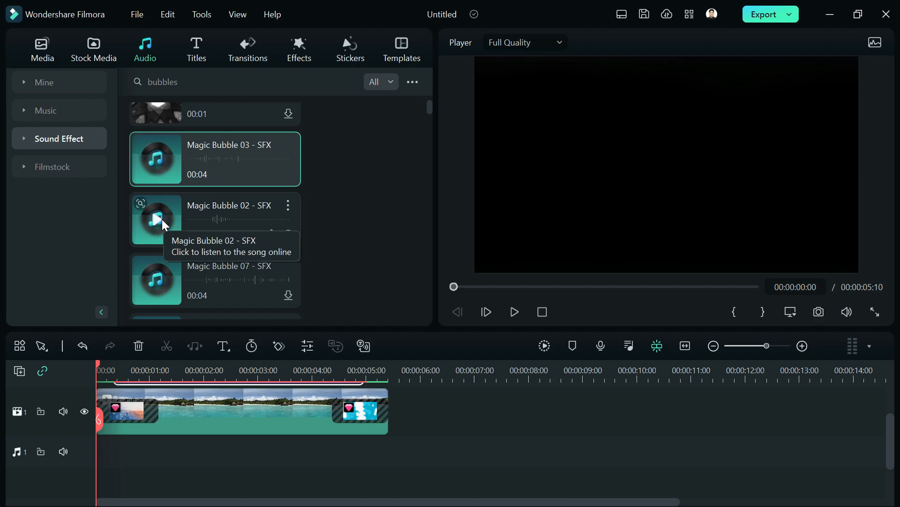
left_click_drag(247, 153, 122, 455)
scroll(110, 465, "up", 3)
scroll(140, 450, "up", 2)
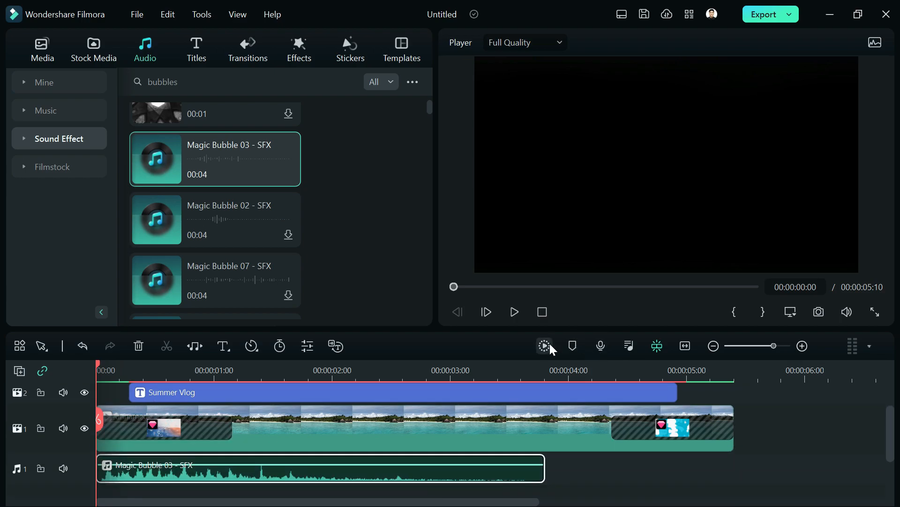
key("space")
key("space")
scroll(511, 417, "down", 5)
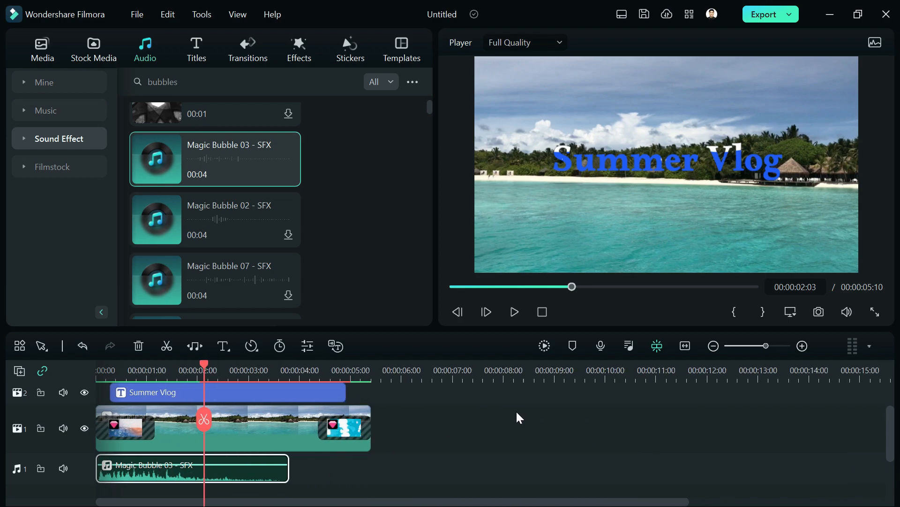
left_click(319, 367)
left_click_drag(318, 364, 325, 364)
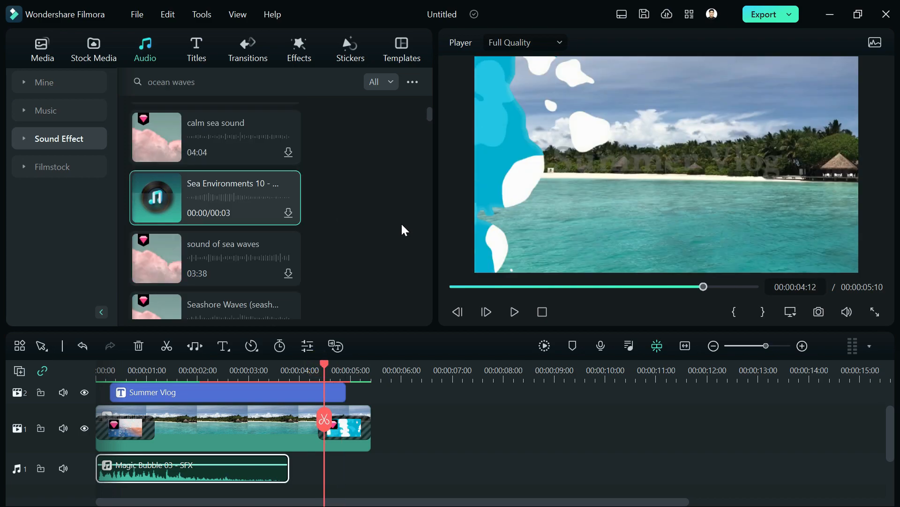
scroll(400, 224, "down", 3)
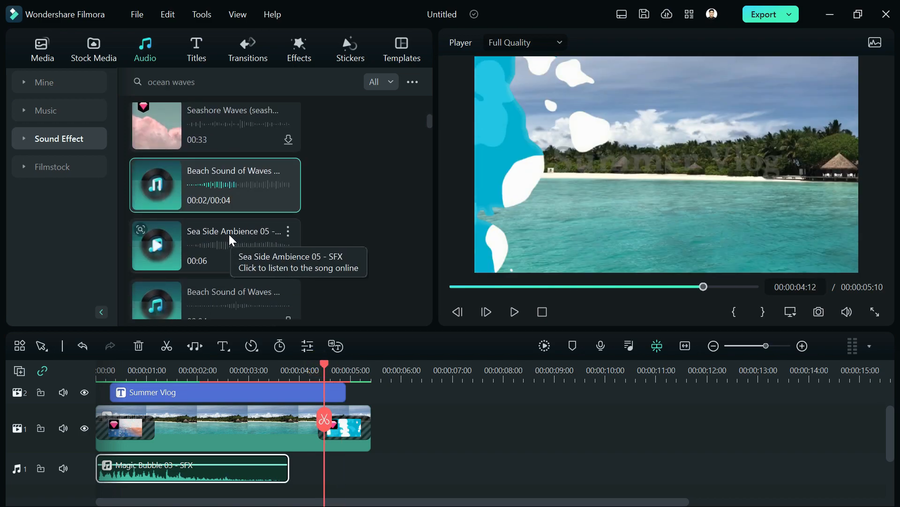
scroll(229, 232, "down", 2)
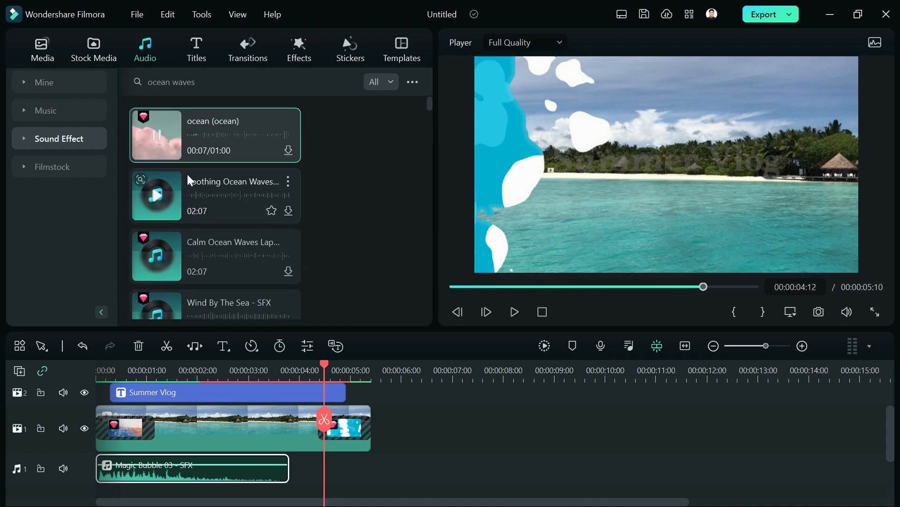
left_click(158, 135)
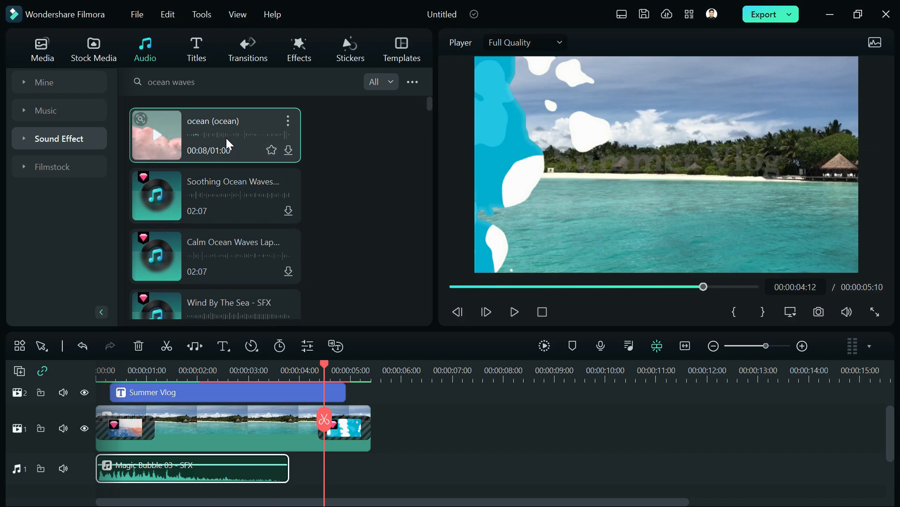
- Add the ocean sound effect to a second audio track and preview playback around 11 s
left_click_drag(204, 131, 253, 453)
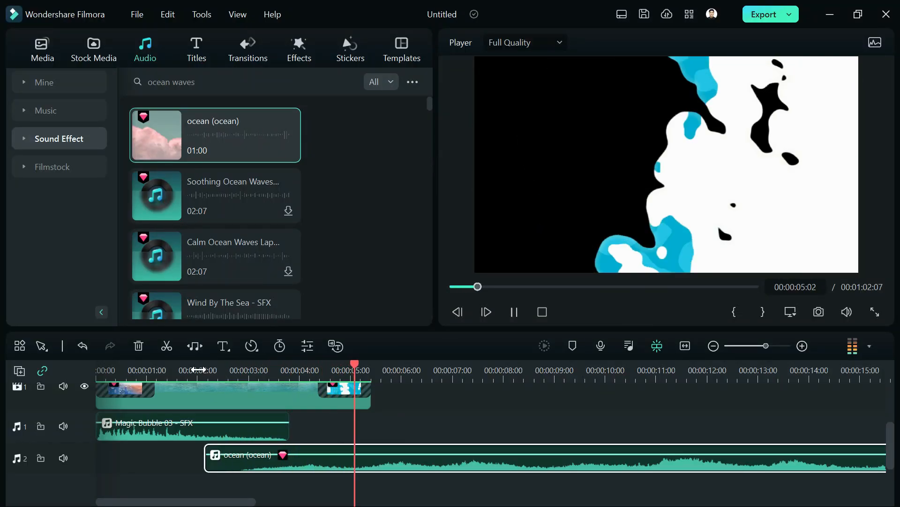
key("space")
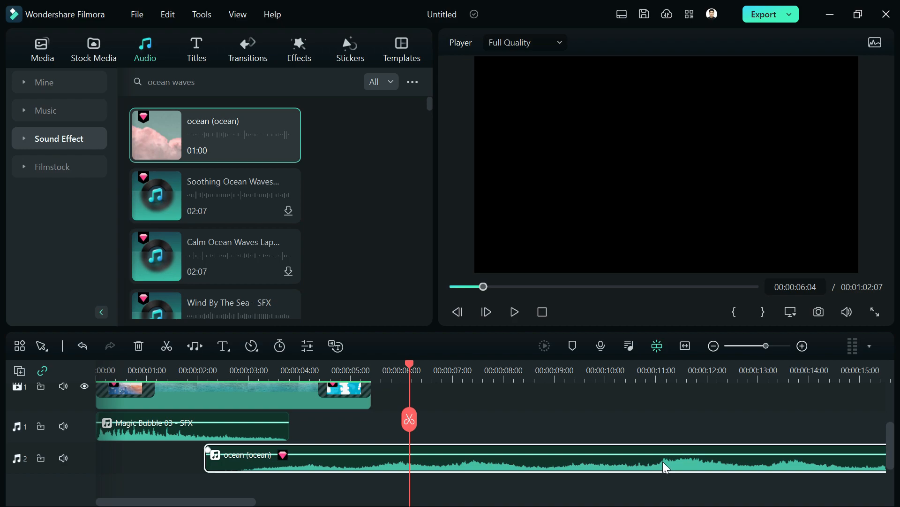
left_click(649, 374)
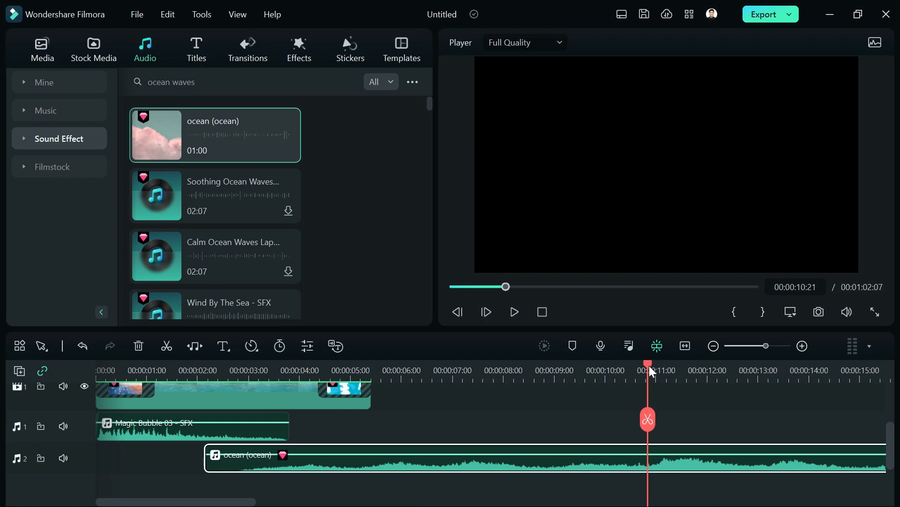
left_click_drag(650, 367, 658, 367)
key("space")
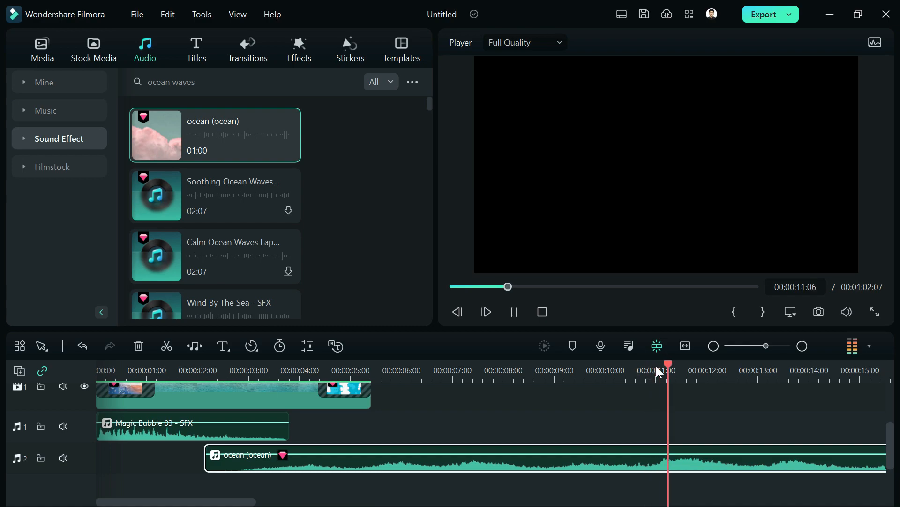
key("space")
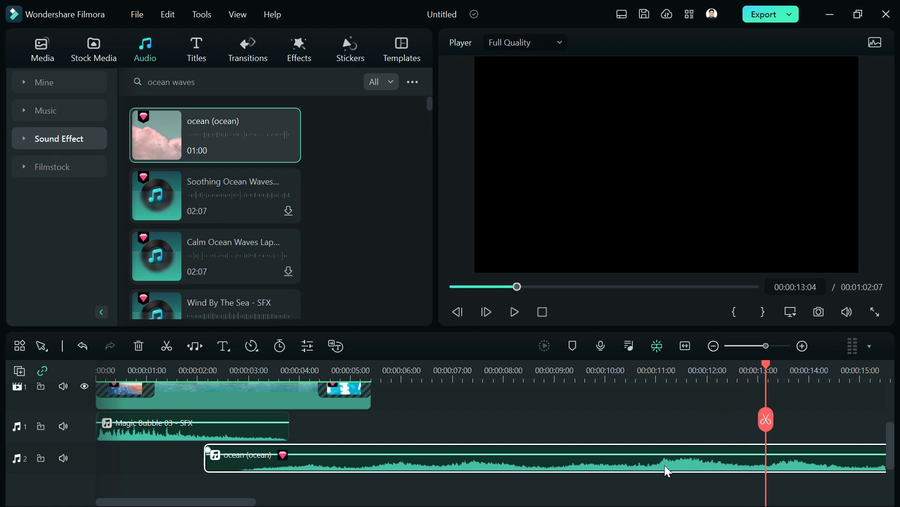
- Shift the ocean clip left so it starts at about 1.8 s under Magic Bubble 03
left_click(540, 371)
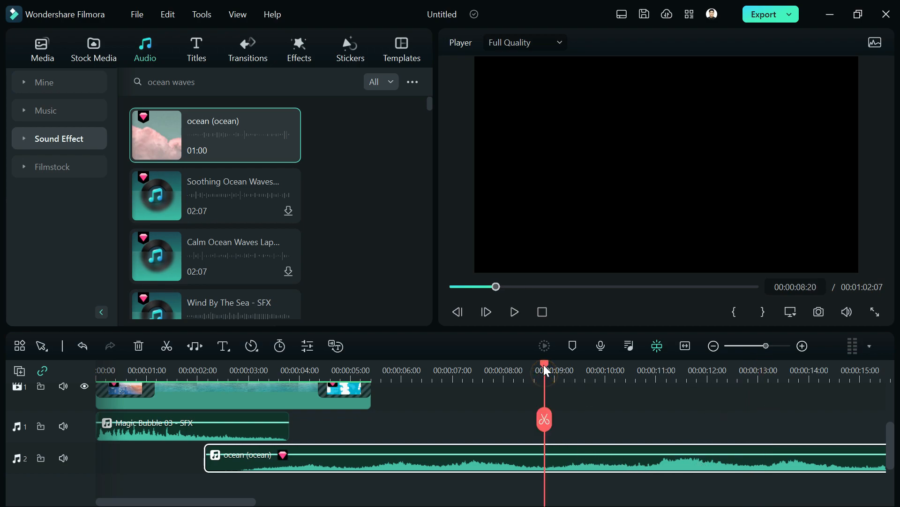
left_click_drag(207, 459, 531, 475)
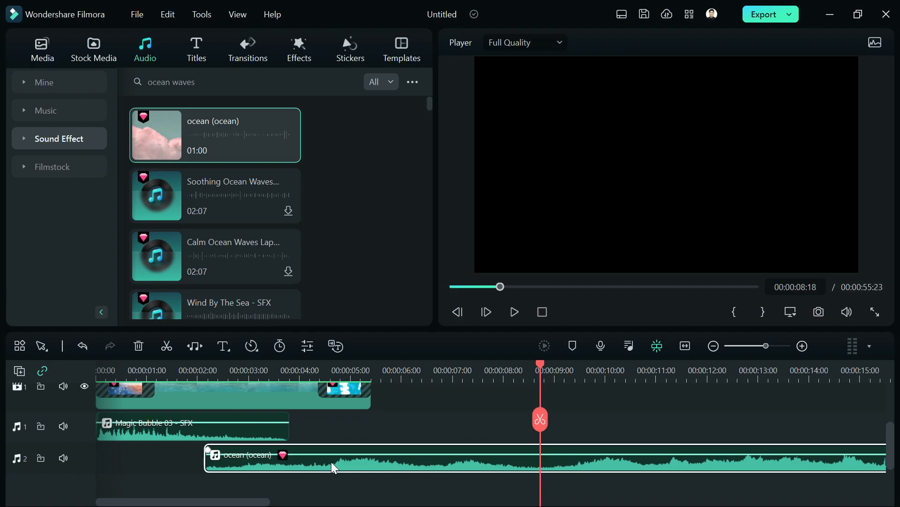
left_click_drag(322, 460, 305, 465)
- Give the ocean clip a 1.48 s fade-in in its audio settings
double_click(306, 465)
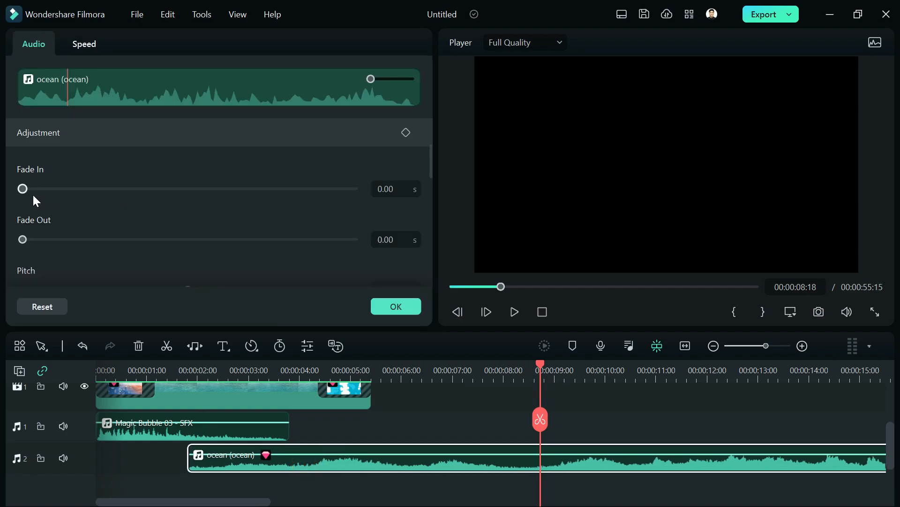
mouse_move(23, 188)
left_mouse_down()
mouse_move(41, 190)
mouse_move(32, 190)
left_mouse_up()
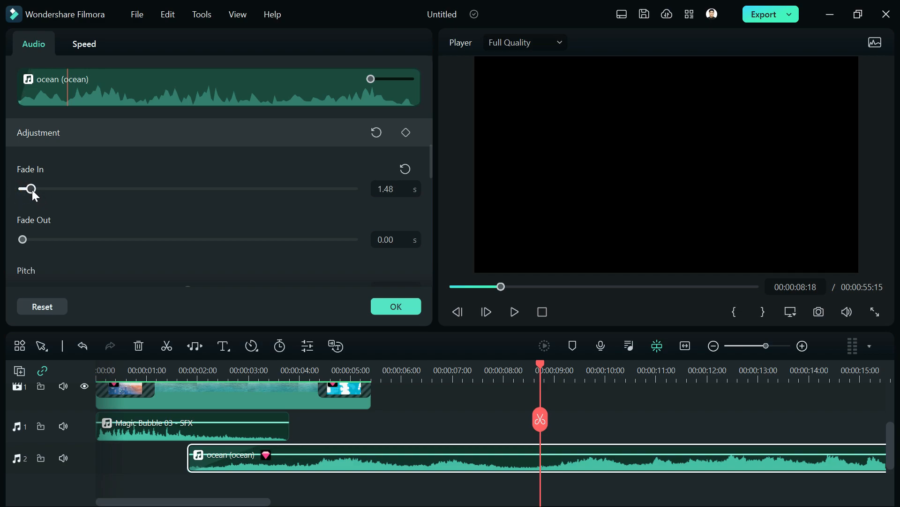
scroll(622, 436, "down", 2)
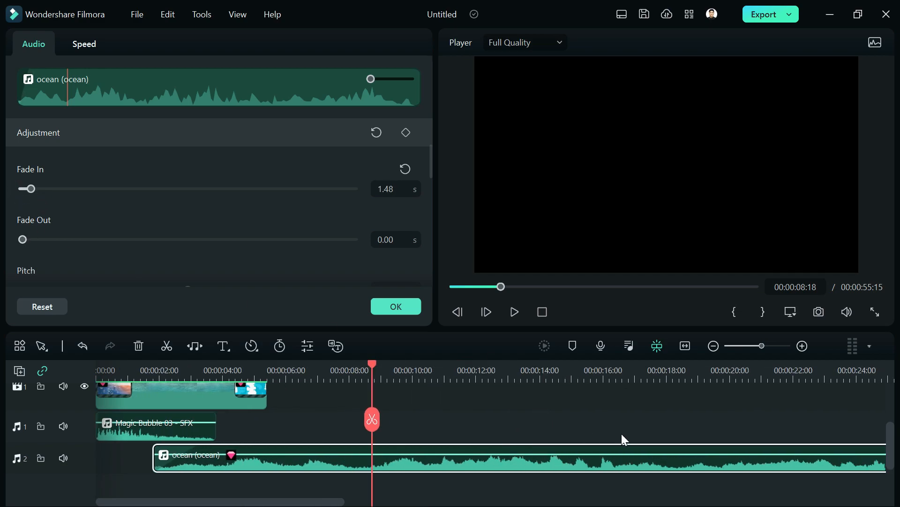
scroll(621, 436, "down", 3)
- Trim the ocean clip's right edge so it ends at 00:00:06:24
left_click_drag(652, 467, 165, 464)
scroll(207, 458, "up", 3)
scroll(355, 465, "up", 3)
- Set the ocean sound's fade-out to 1.28 s
left_click(28, 240)
left_click_drag(32, 240, 106, 250)
scroll(341, 434, "down", 1)
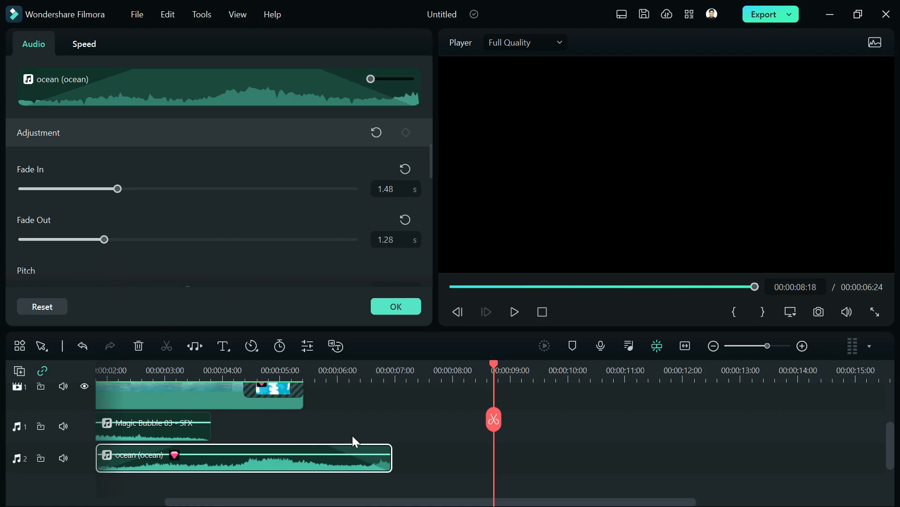
left_click_drag(419, 498, 281, 493)
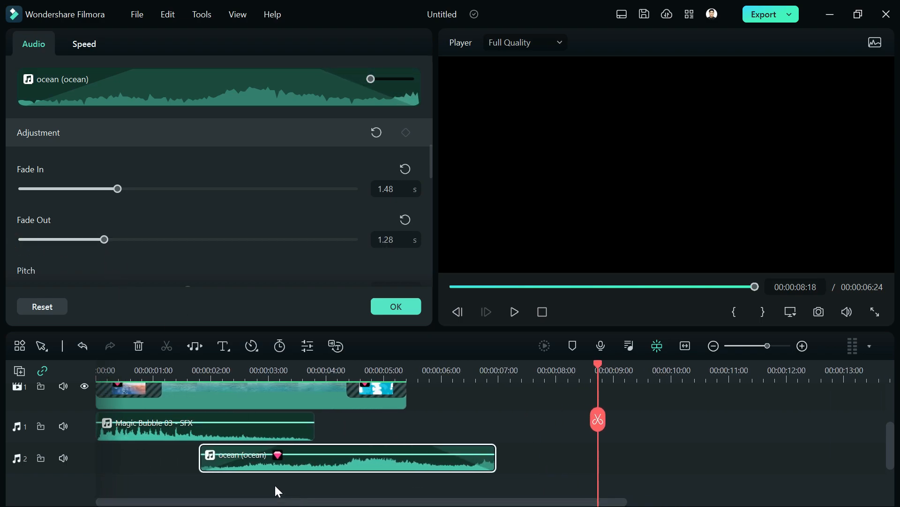
- Play from about 1 s to hear the fades, then apply the audio settings with OK
left_click(177, 371)
key("space")
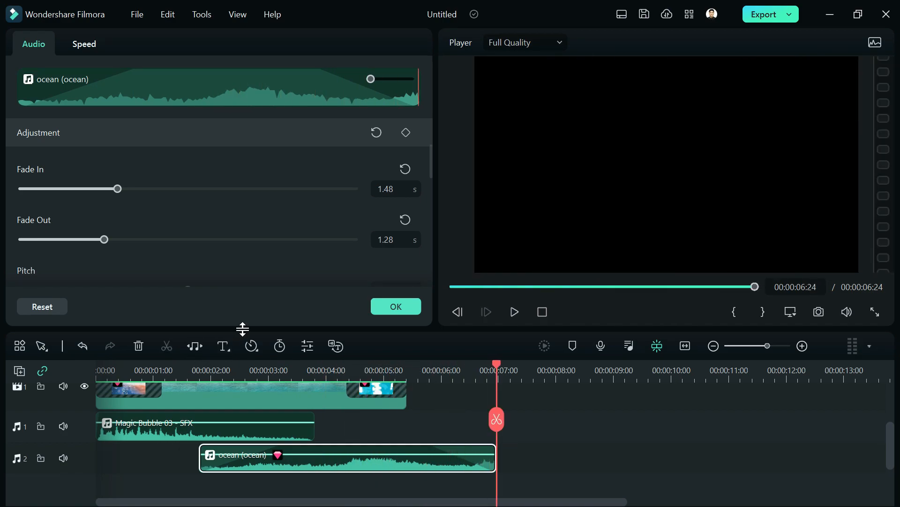
left_click(395, 310)
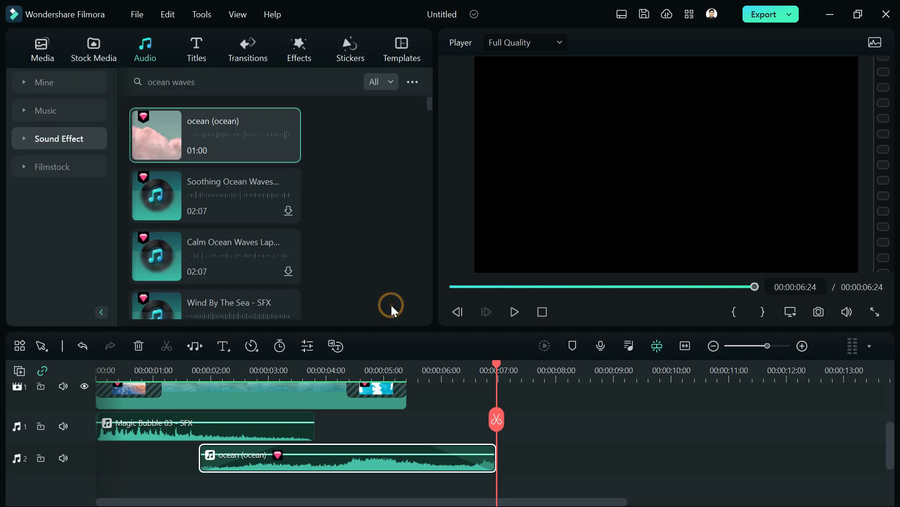
- Rewind the playhead to the beginning and switch to the YouTube audio library window
left_click(183, 370)
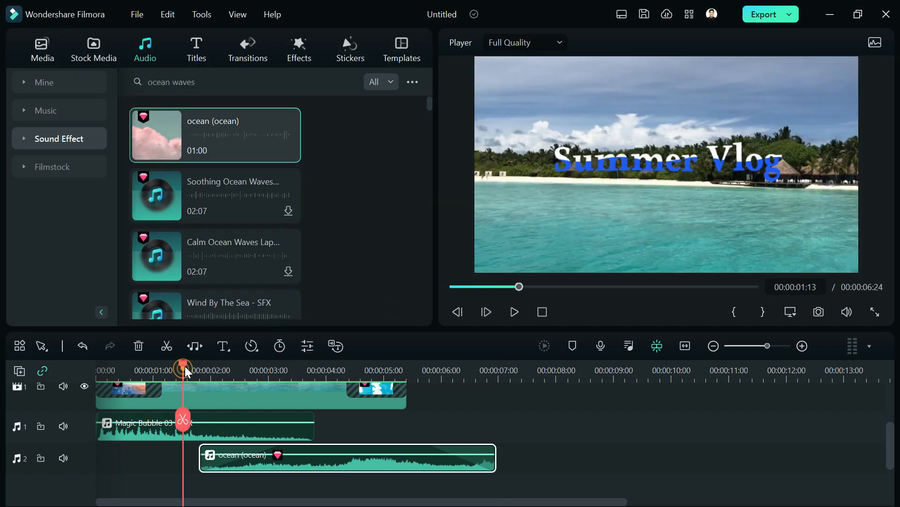
left_click_drag(183, 370, 58, 358)
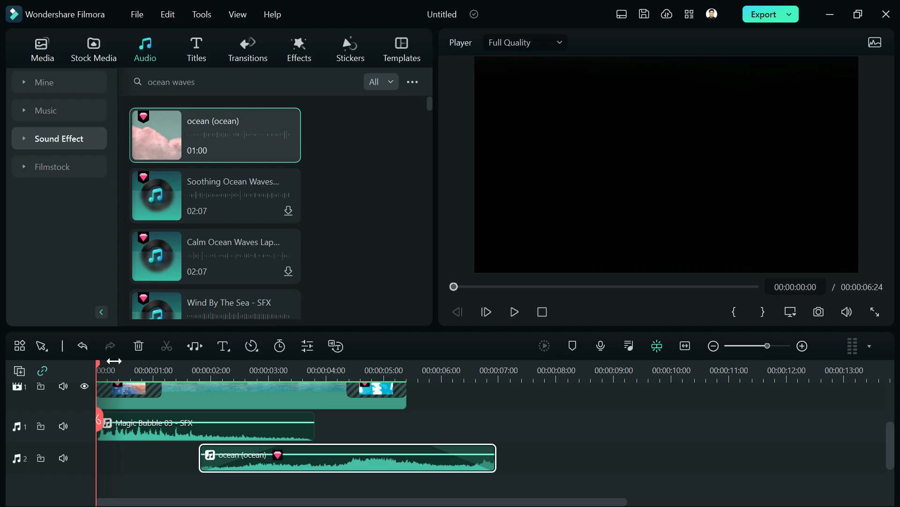
key("alt+Tab")
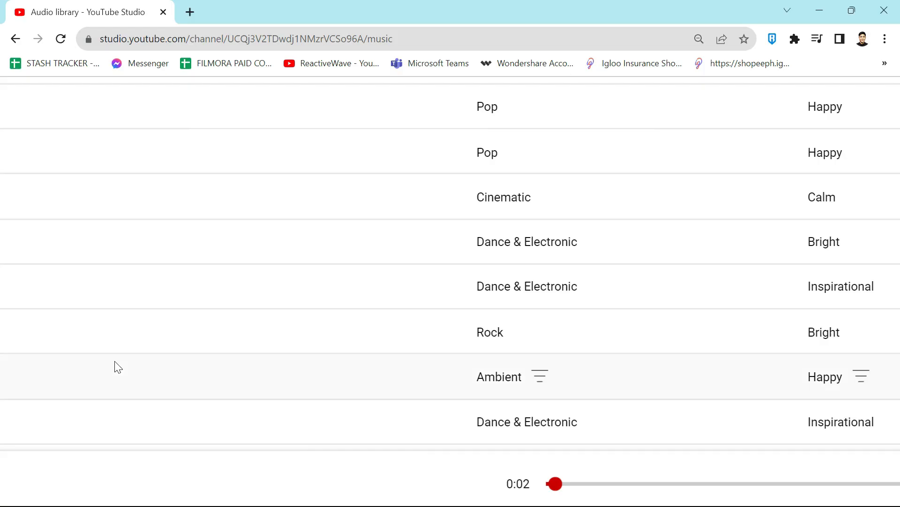
- Browse the 'summer' track results in YouTube Studio's Audio library and zoom the page out
scroll(169, 479, "down", 1)
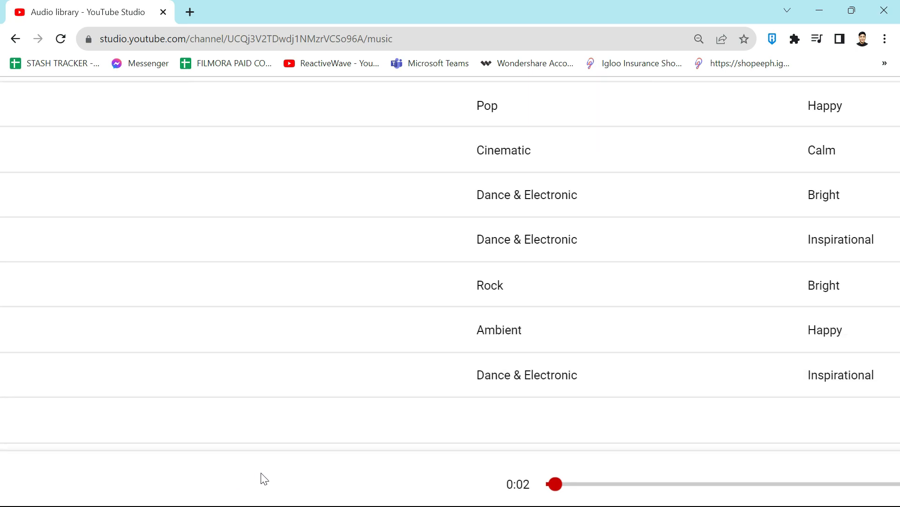
scroll(263, 479, "down", 5, "ctrl")
scroll(235, 488, "down", 3, "ctrl")
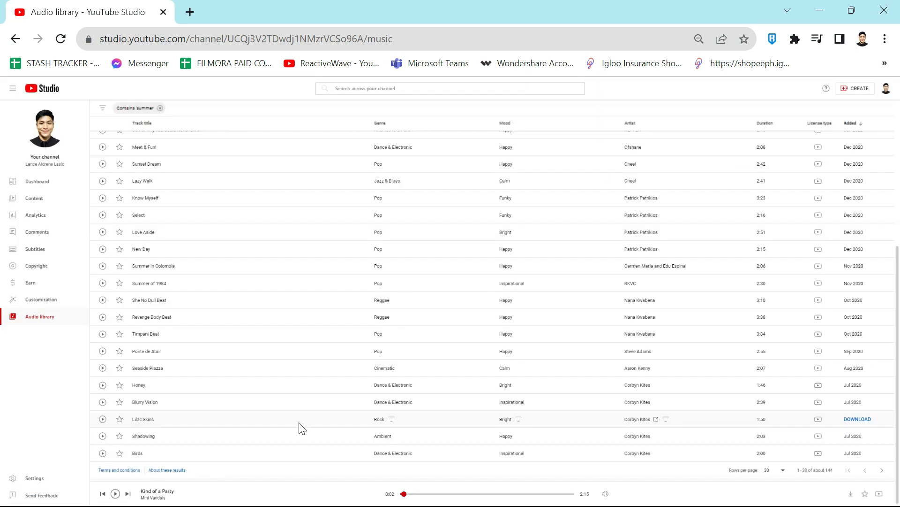
scroll(168, 499, "up", 8, "ctrl")
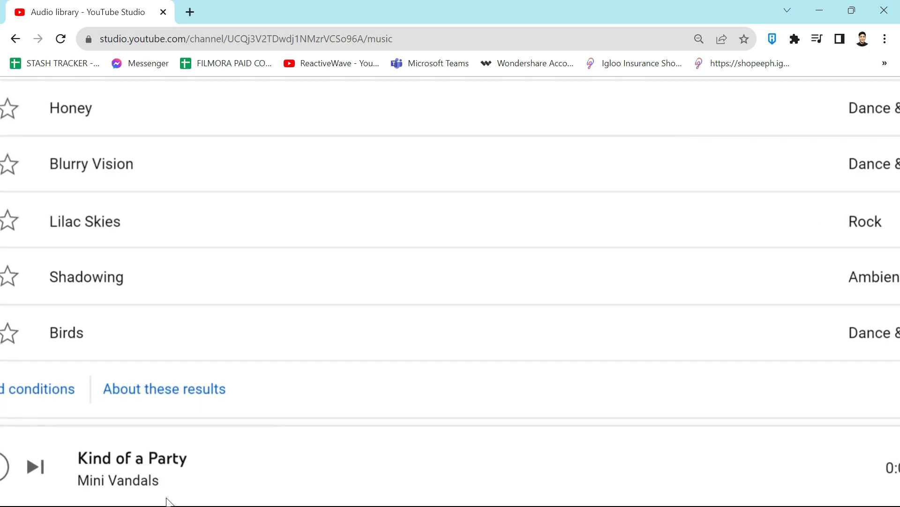
scroll(162, 492, "left", 1)
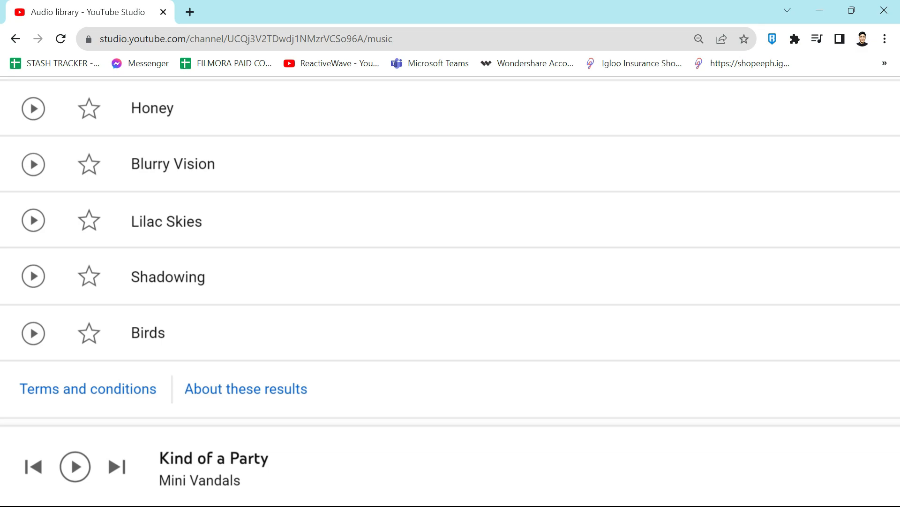
key("ctrl+minus")
key("ctrl+minus")
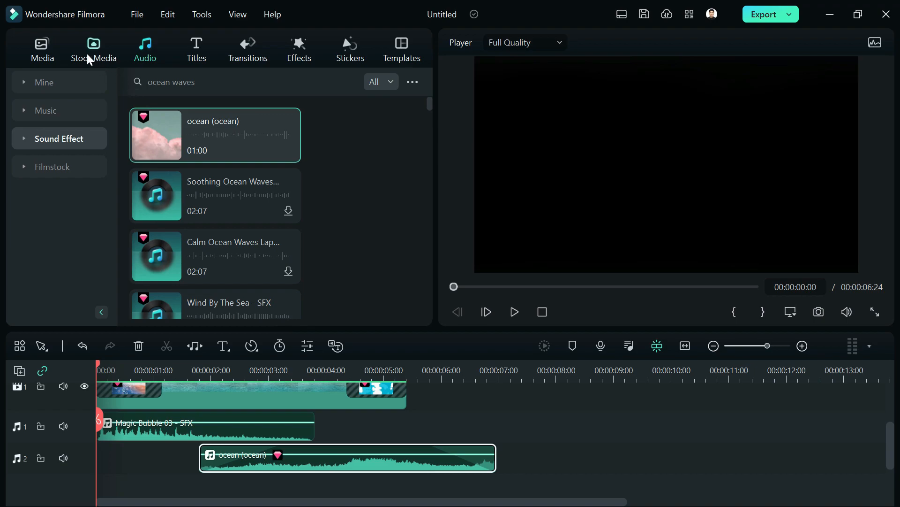
- Import Kind of a Party - Mini Vandals.mp3 from Downloads into the project media bin
left_click(87, 53)
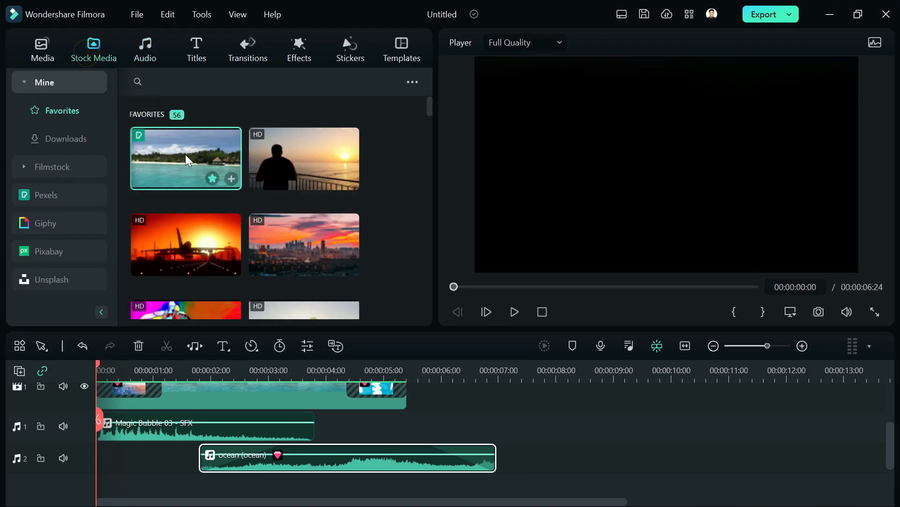
left_click(53, 55)
left_click(223, 173)
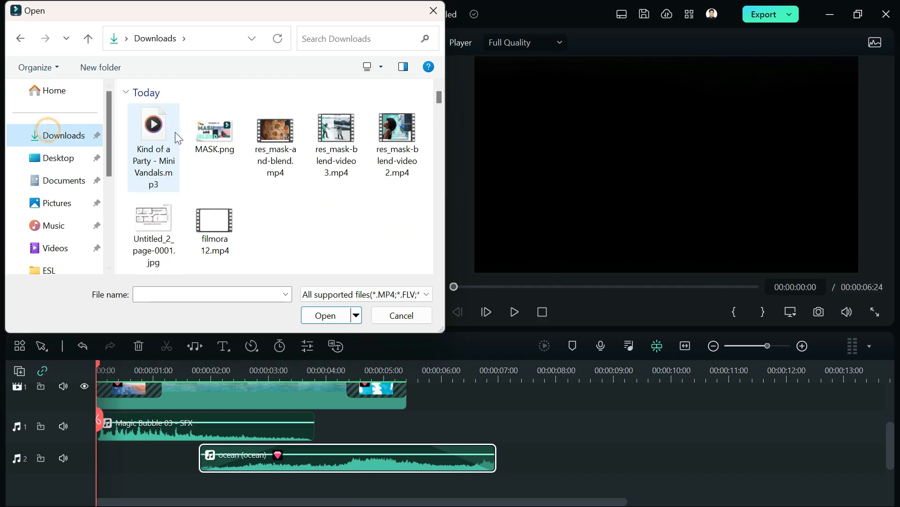
double_click(161, 136)
- Place the song on a new third audio track at 0:00 and play the project
left_click_drag(217, 268, 93, 429)
key("space")
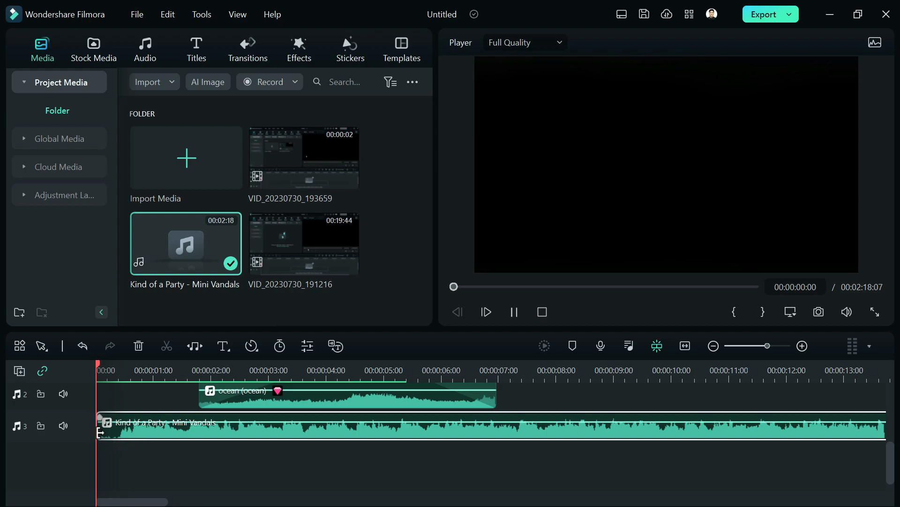
scroll(240, 458, "up", 1)
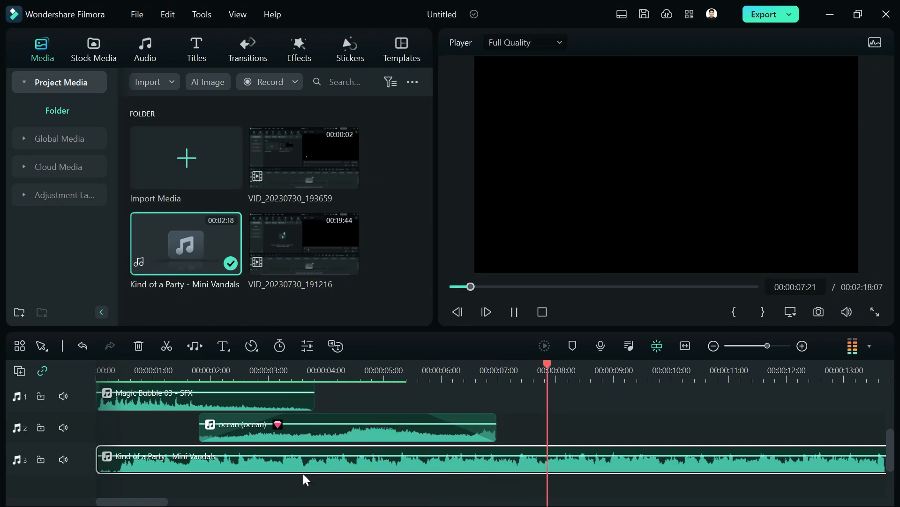
key("space")
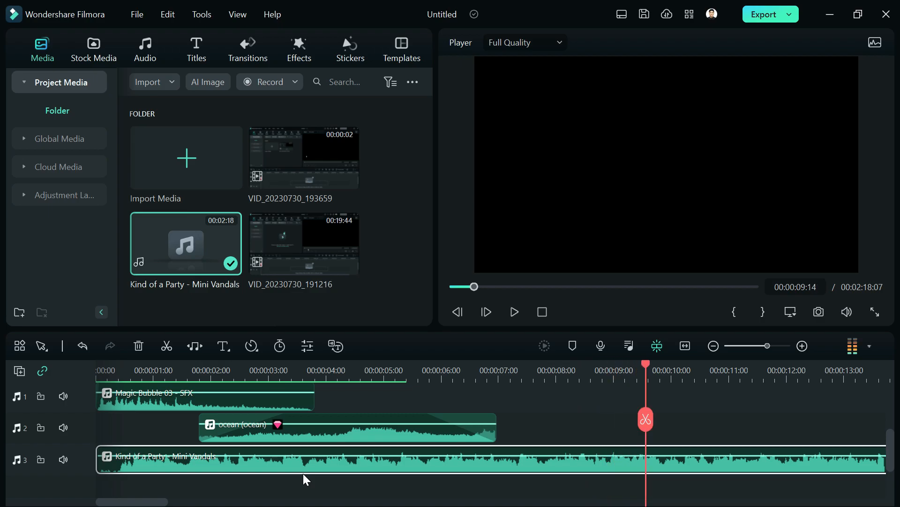